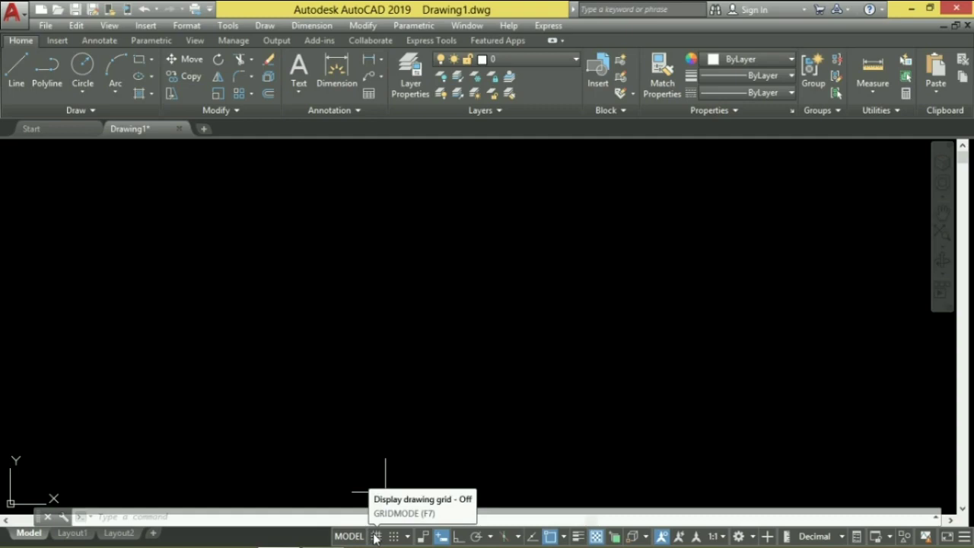
# Step: Toggle the drawing grid display on and back off
pyautogui.click(375, 538)
pyautogui.click(375, 538)
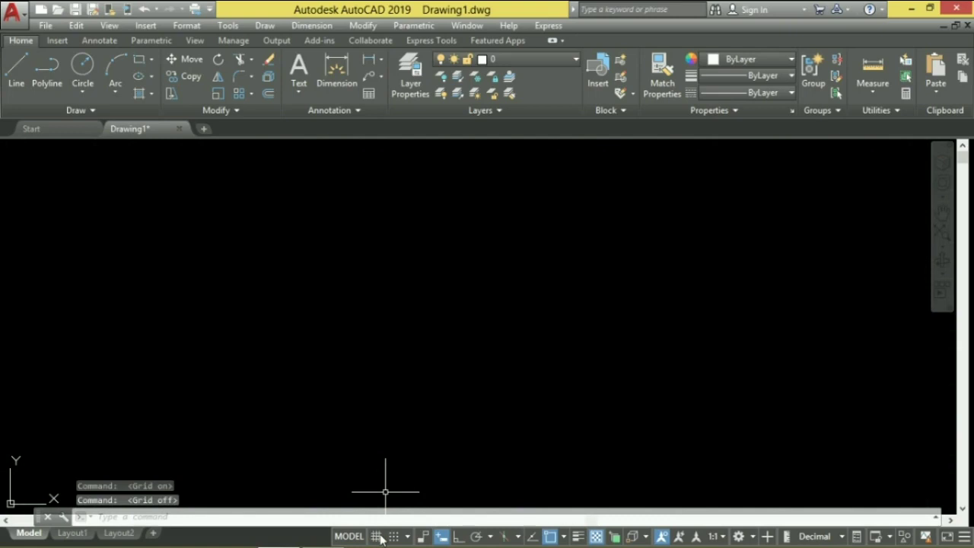
pyautogui.click(377, 537)
pyautogui.click(377, 537)
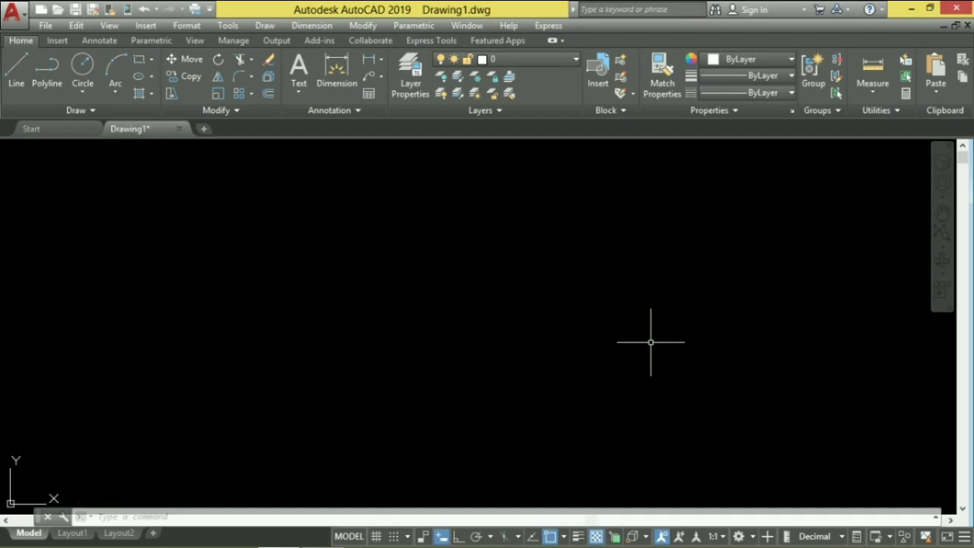
# Step: Run MVSETUP without enabling paper space and choose Metric as the units type
pyautogui.write('MV')
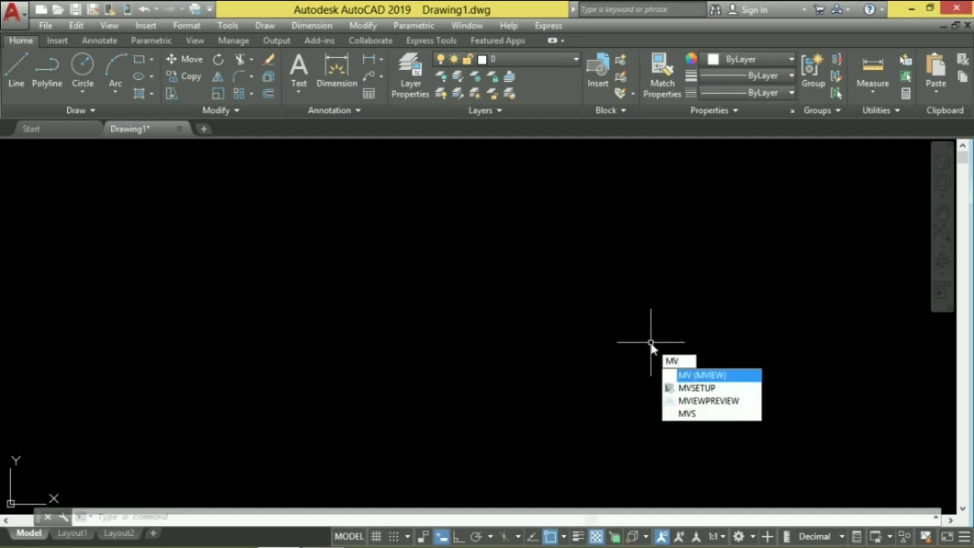
pyautogui.write('S')
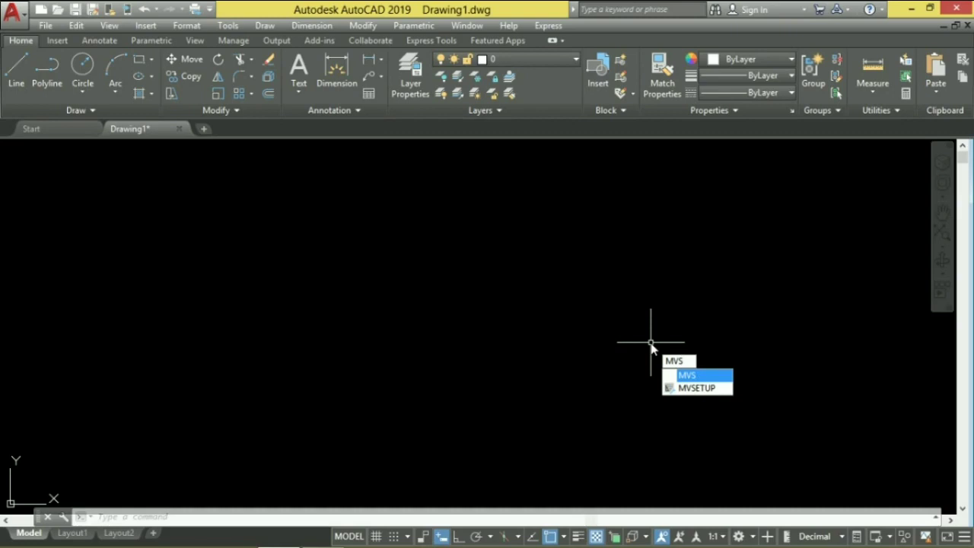
pyautogui.press('Down')
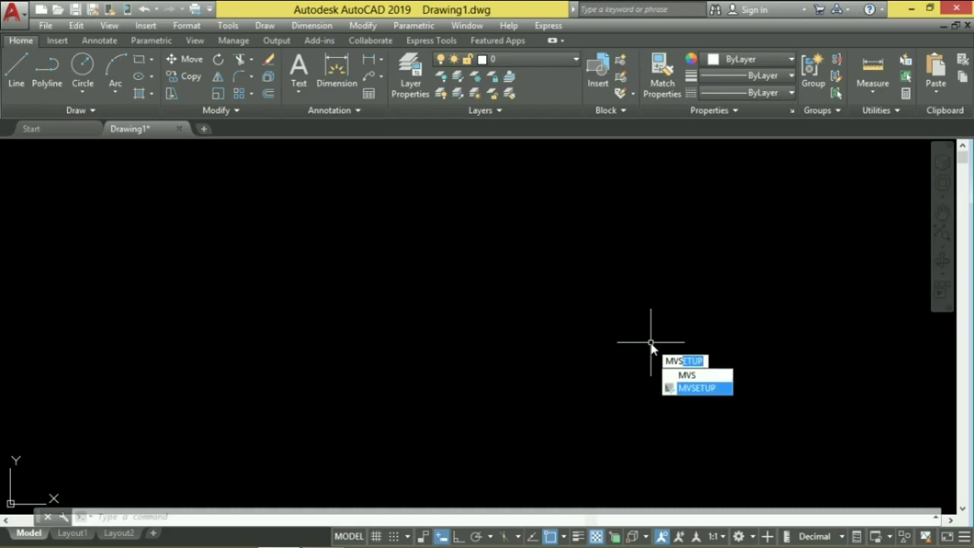
pyautogui.press('Return')
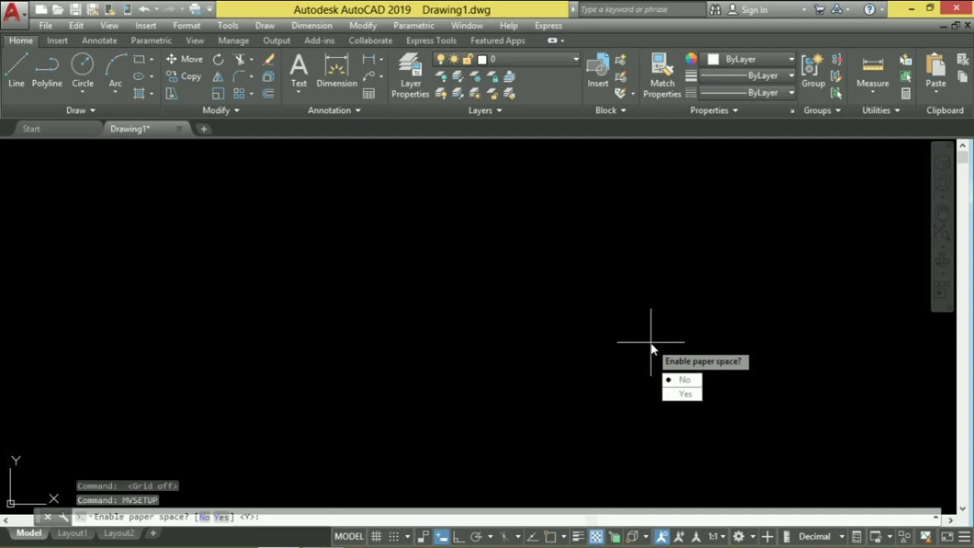
pyautogui.write('N')
pyautogui.press('Return')
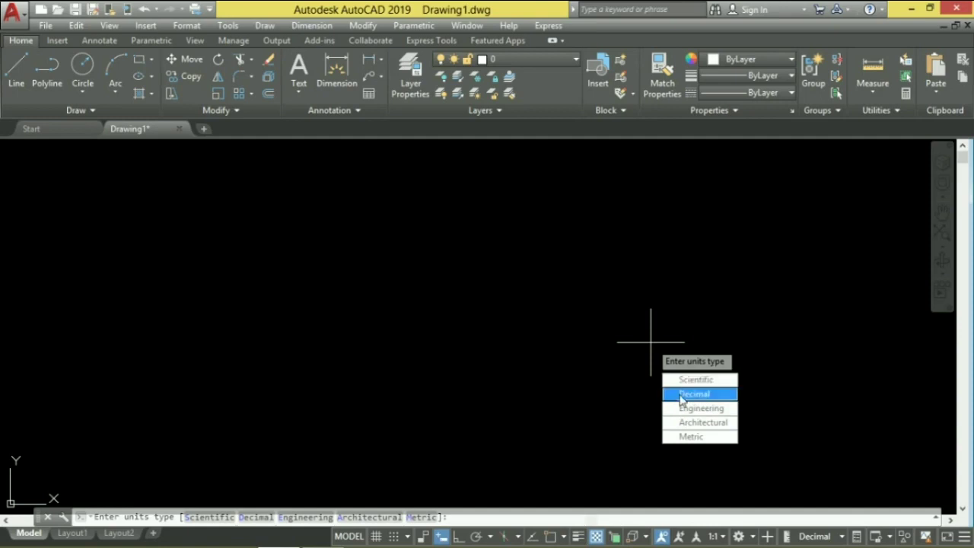
pyautogui.click(685, 436)
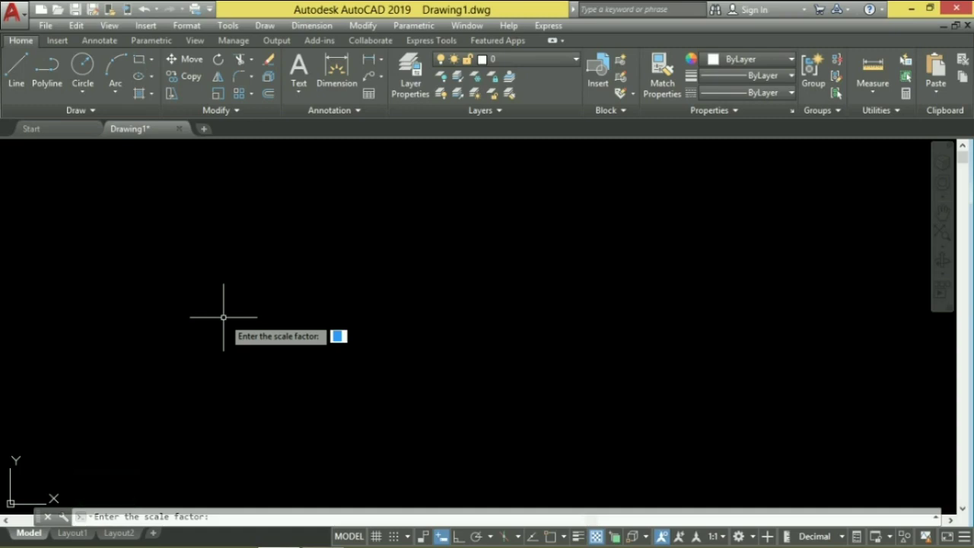
# Step: Set the sheet's scale factor to 100, the paper width to 210 and the paper height to 297
pyautogui.write('100')
pyautogui.press('Return')
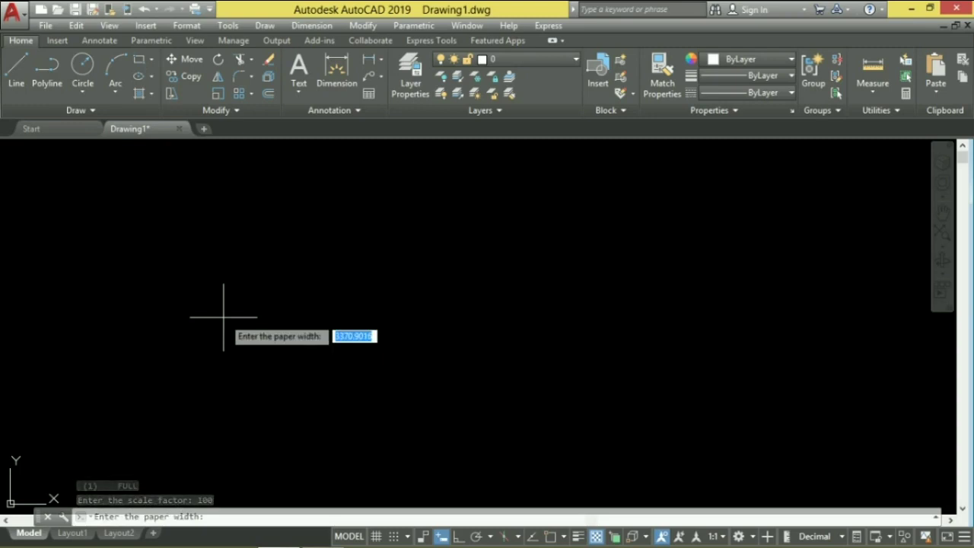
pyautogui.write('21')
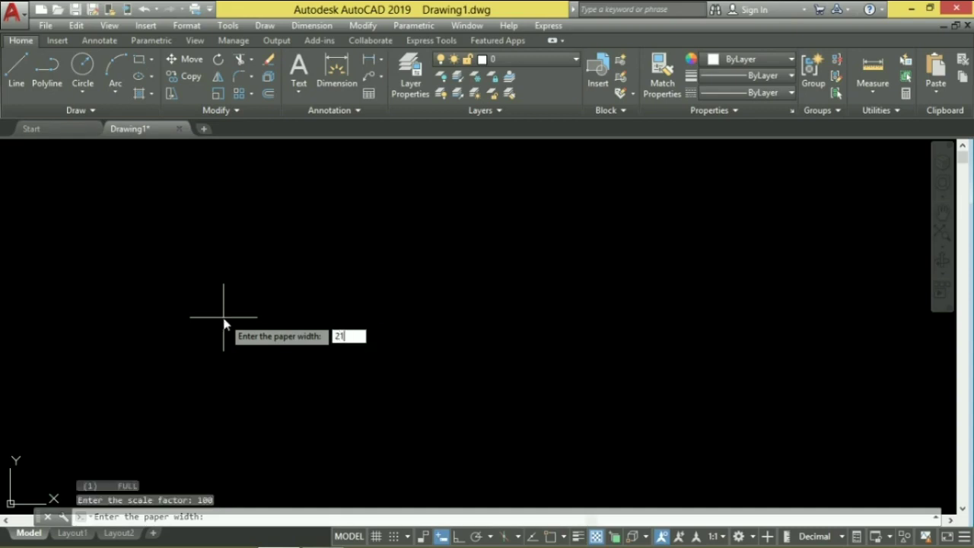
pyautogui.write('0')
pyautogui.press('Return')
pyautogui.write('2')
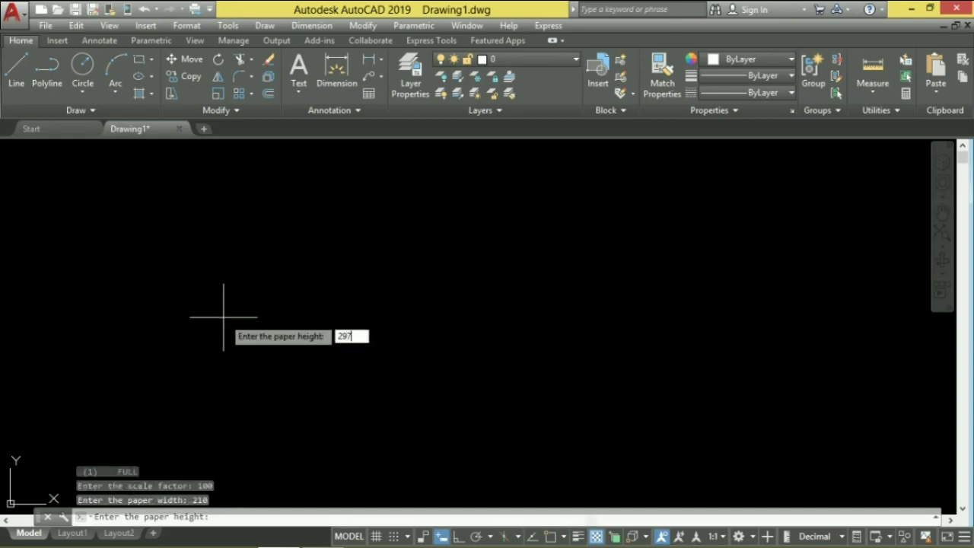
pyautogui.write('97')
pyautogui.press('Return')
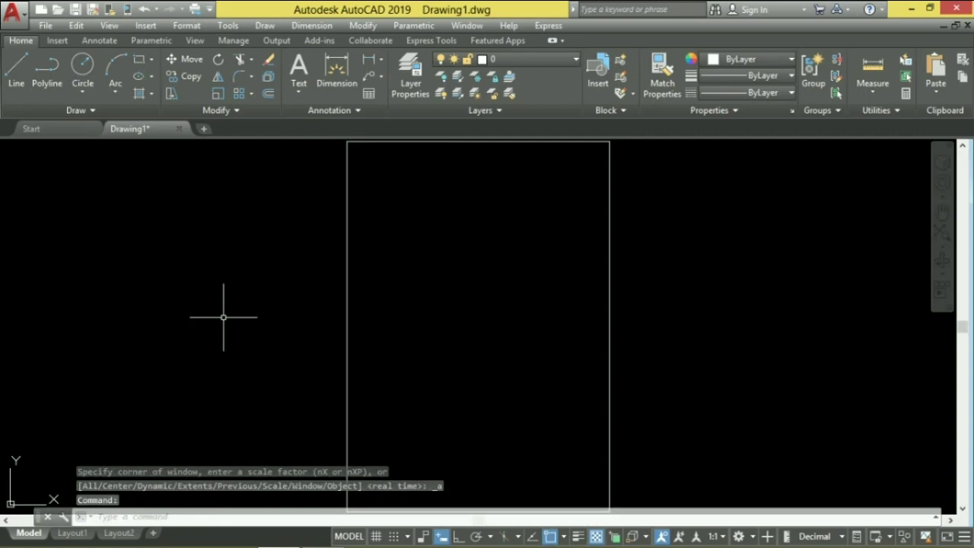
# Step: Draw a two-segment line near the sheet's top edge, with a long nearly horizontal segment and a shorter one rising at about 16°
pyautogui.scroll(-2, 381, 377)
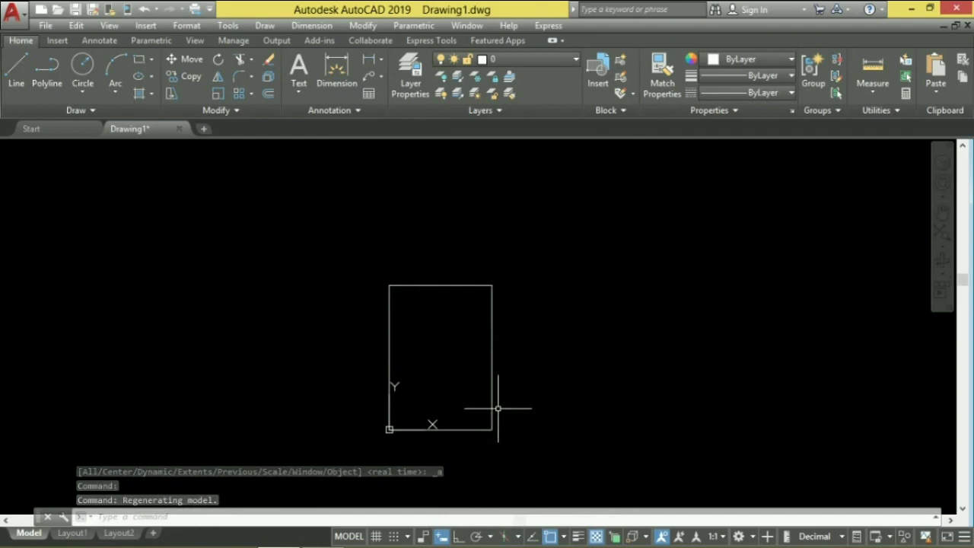
pyautogui.scroll(2, 498, 403)
pyautogui.moveTo(254, 337); pyautogui.dragTo(322, 446, button='middle')
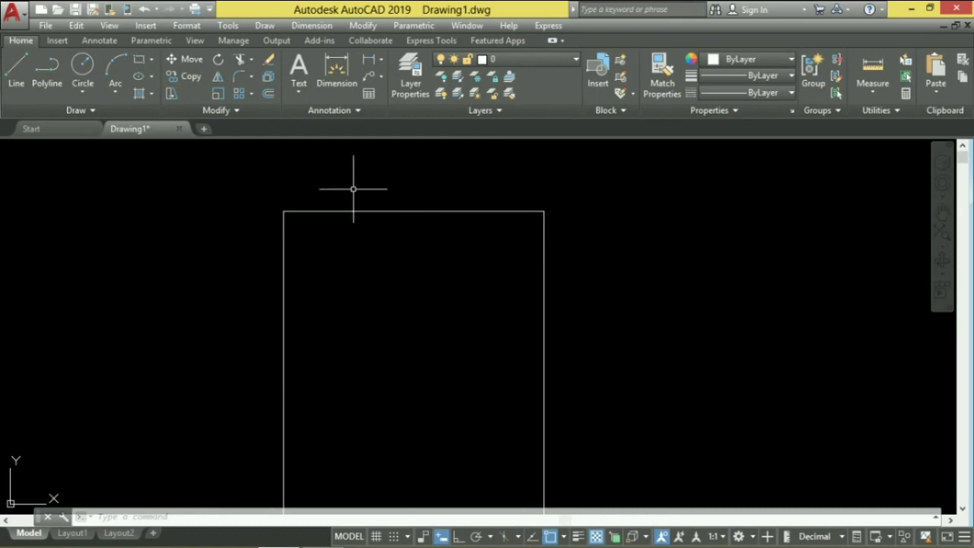
pyautogui.click(9, 80)
pyautogui.scroll(4, 343, 274)
pyautogui.moveTo(344, 274); pyautogui.dragTo(311, 367, button='middle')
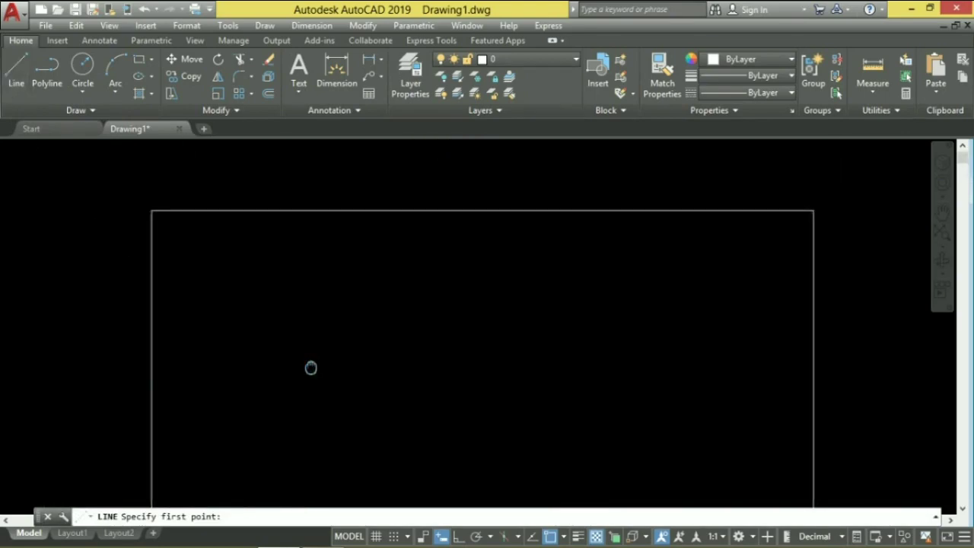
pyautogui.click(204, 273)
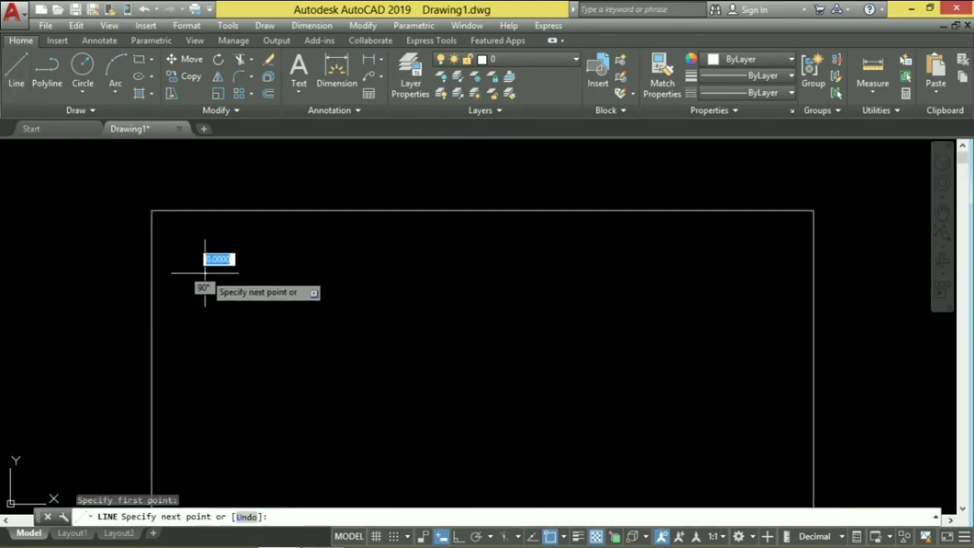
pyautogui.click(456, 272)
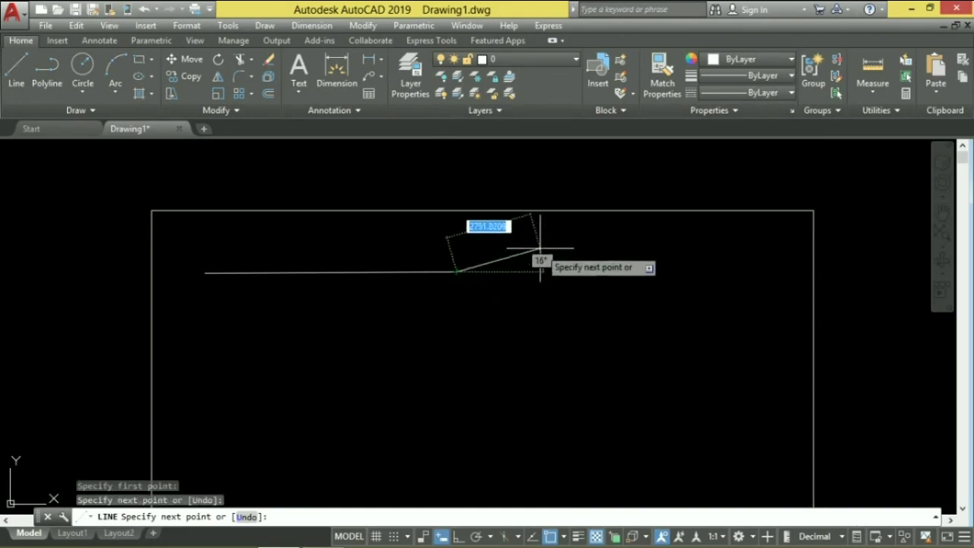
pyautogui.click(540, 248)
pyautogui.rightClick(539, 248)
pyautogui.click(567, 257)
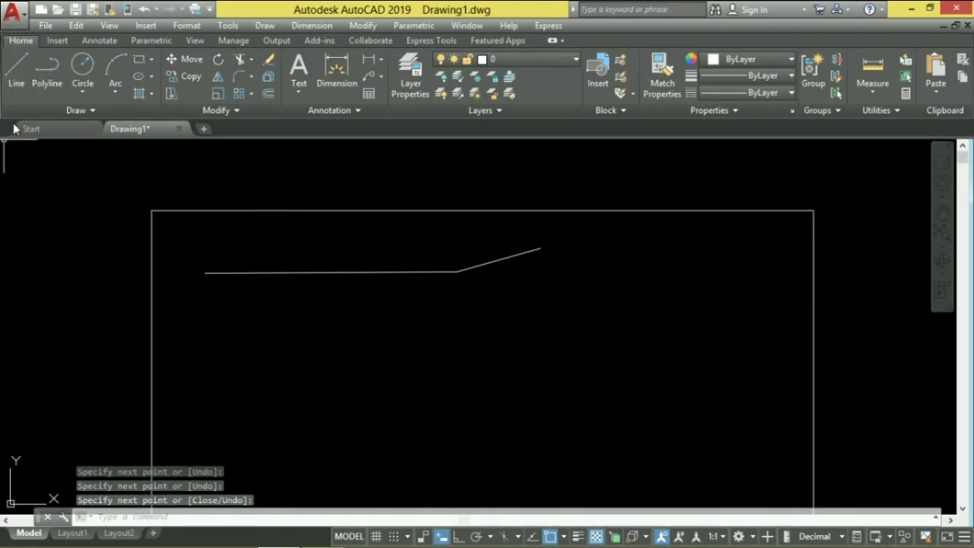
# Step: Draw a separate short, nearly horizontal line just below and to the right of the first line's raised end
pyautogui.write('L')
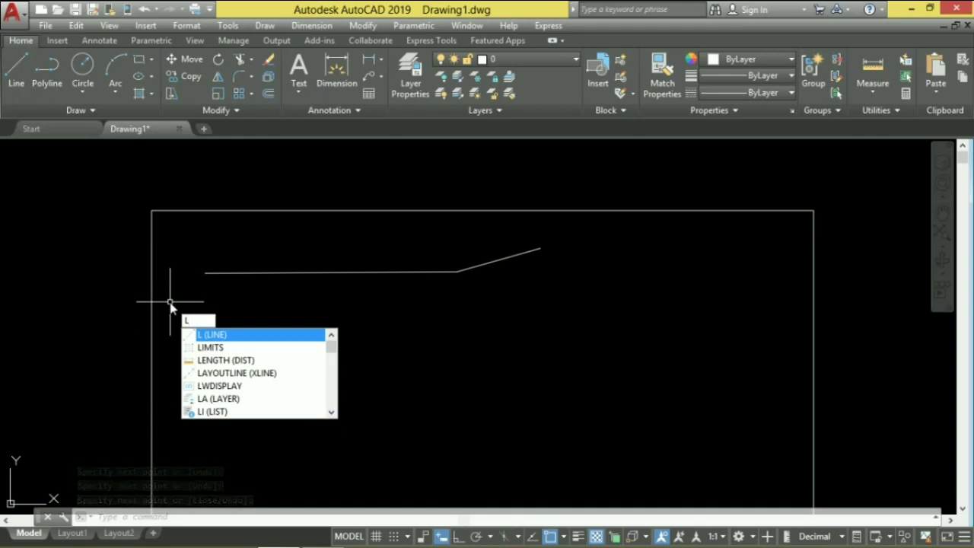
pyautogui.press('Return')
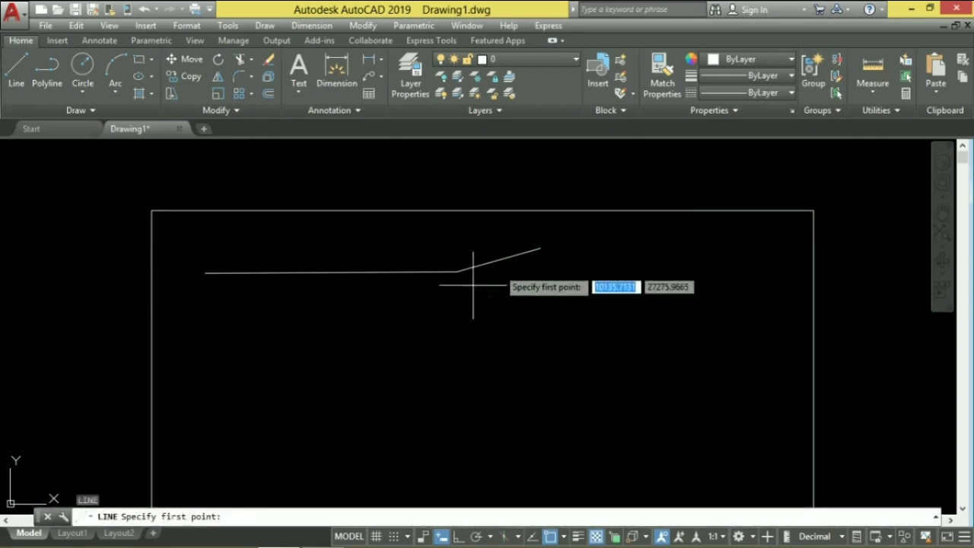
pyautogui.click(542, 262)
pyautogui.click(621, 265)
pyautogui.rightClick(613, 248)
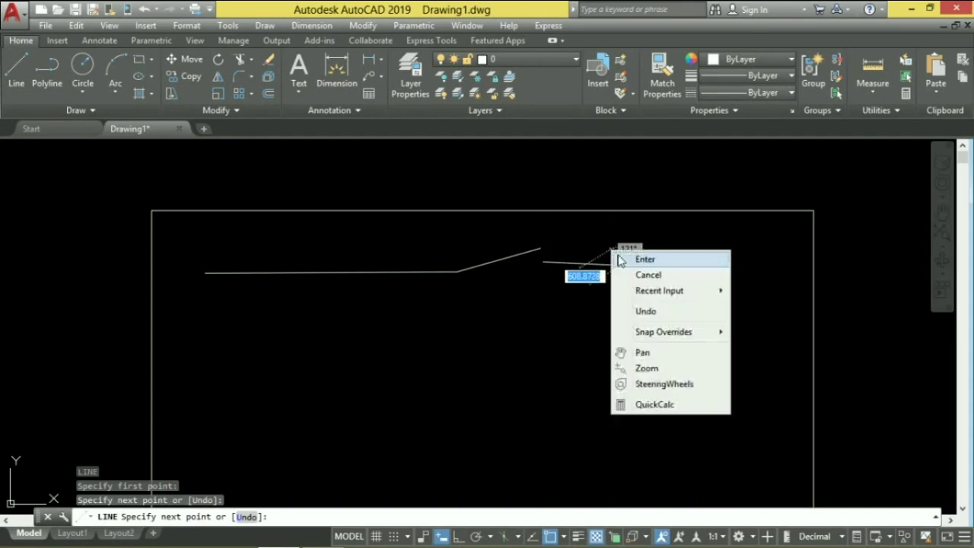
pyautogui.click(644, 259)
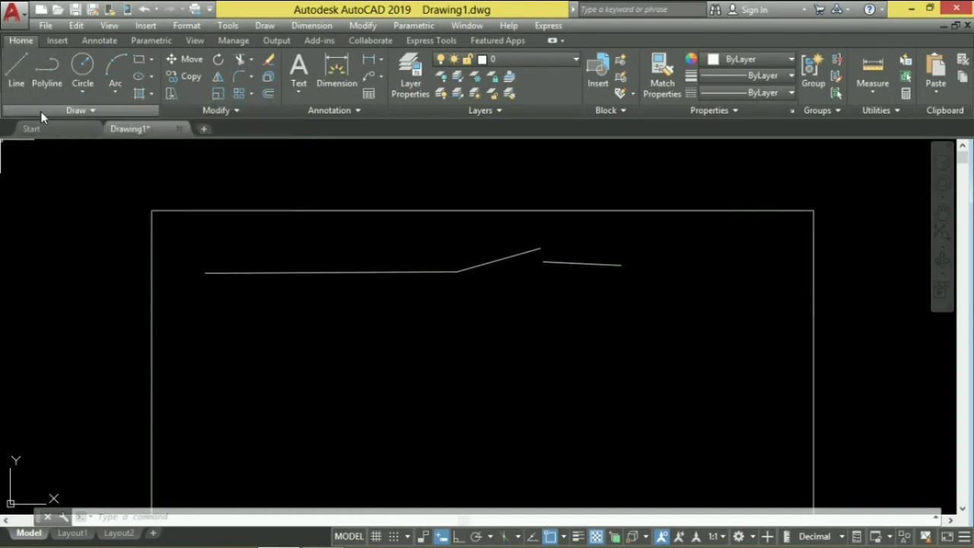
# Step: Draw a two-segment polyline below the first line, with a nearly horizontal segment followed by a shorter rising one
pyautogui.click(44, 76)
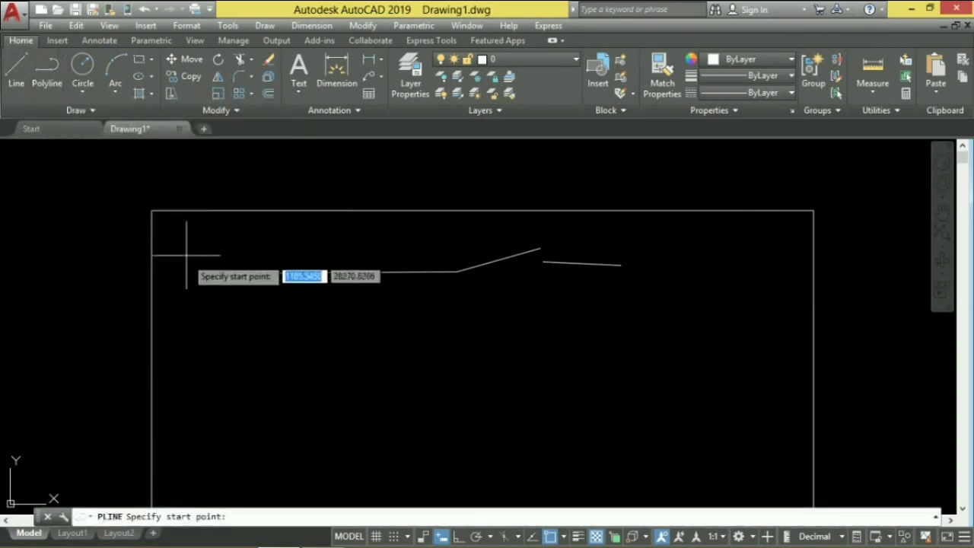
pyautogui.click(206, 314)
pyautogui.click(361, 313)
pyautogui.click(436, 291)
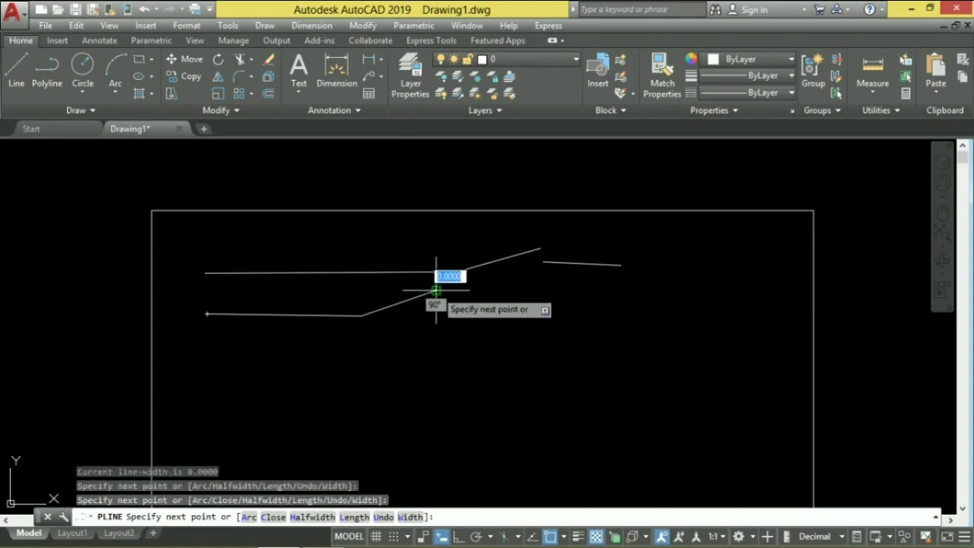
pyautogui.rightClick(445, 312)
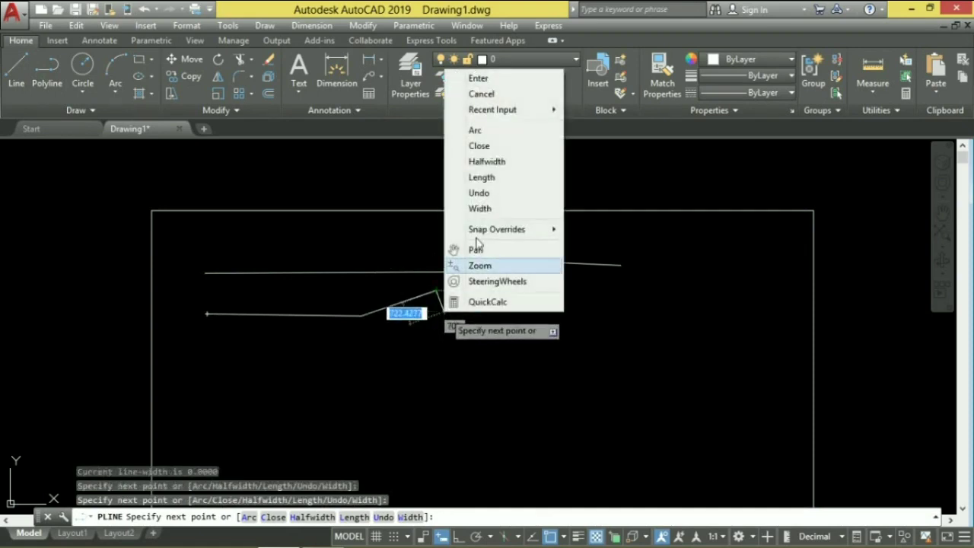
pyautogui.click(480, 77)
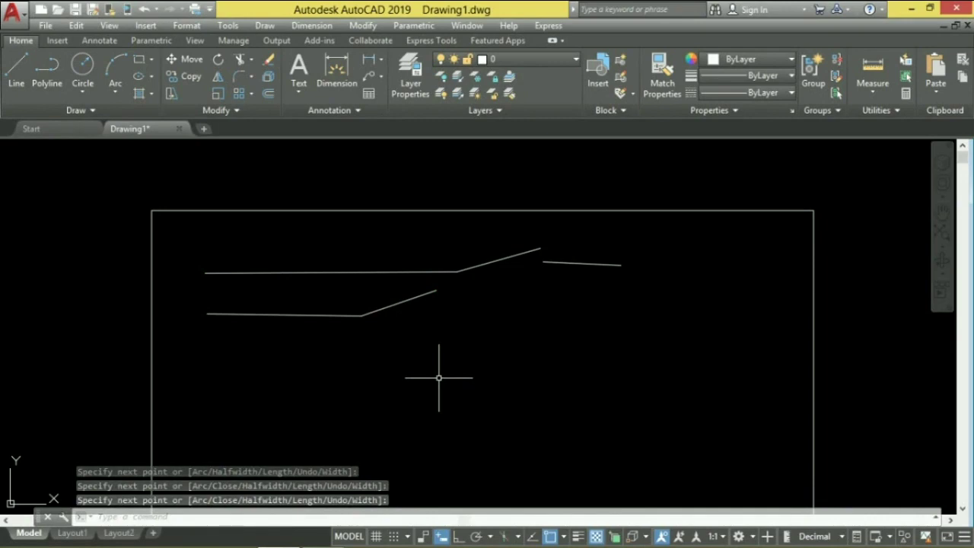
# Step: Draw a short single-segment polyline rising to the right, just below the end of the two-segment polyline
pyautogui.write('pl')
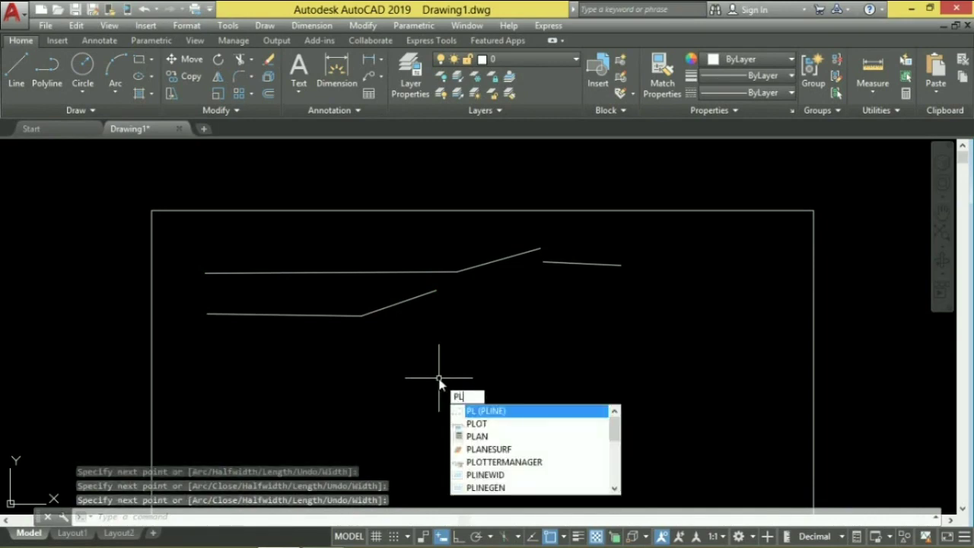
pyautogui.press('Return')
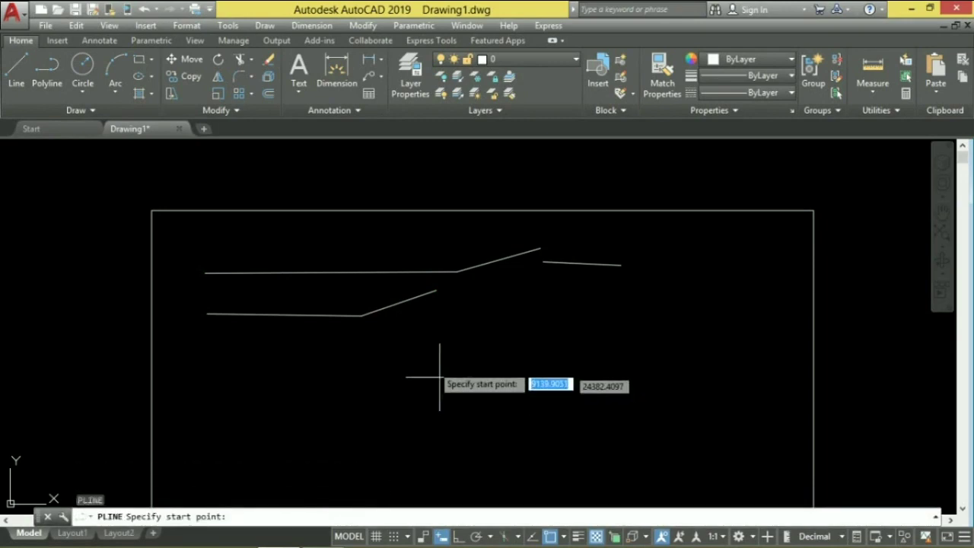
pyautogui.click(417, 334)
pyautogui.rightClick(502, 315)
pyautogui.click(554, 83)
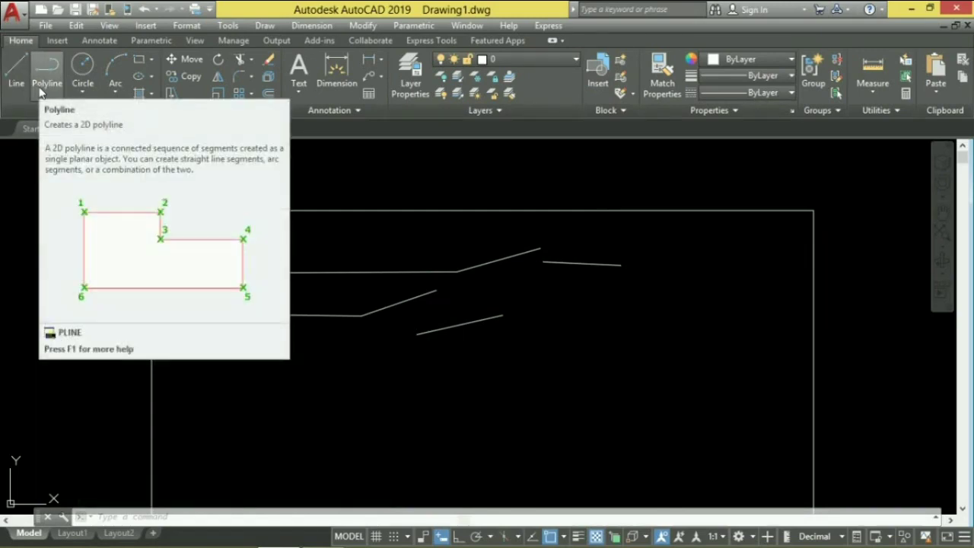
# Step: Turn on Ortho mode and draw a four-sided box of separate lines, about 3000 by 2100, below the existing lines, ending at its start point
pyautogui.click(21, 73)
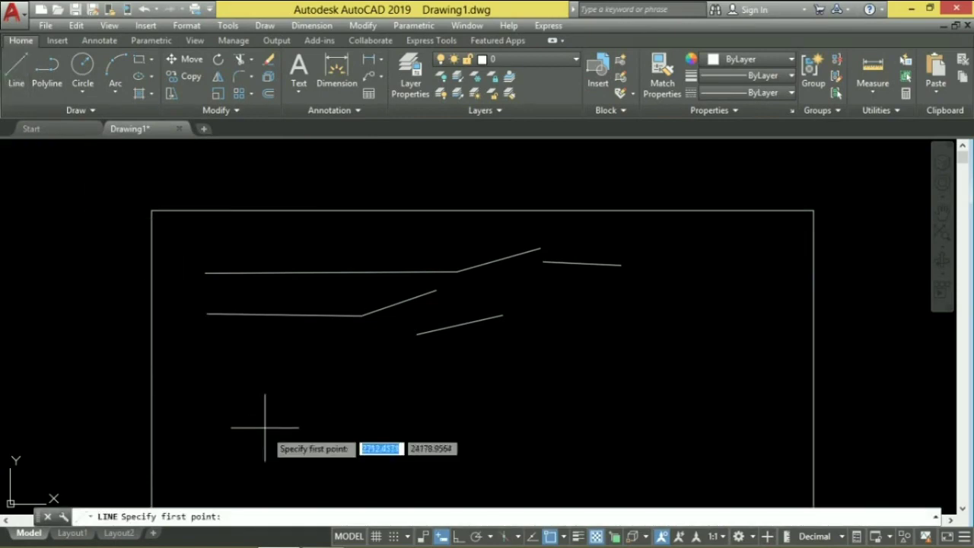
pyautogui.moveTo(174, 276); pyautogui.dragTo(134, 189, button='middle')
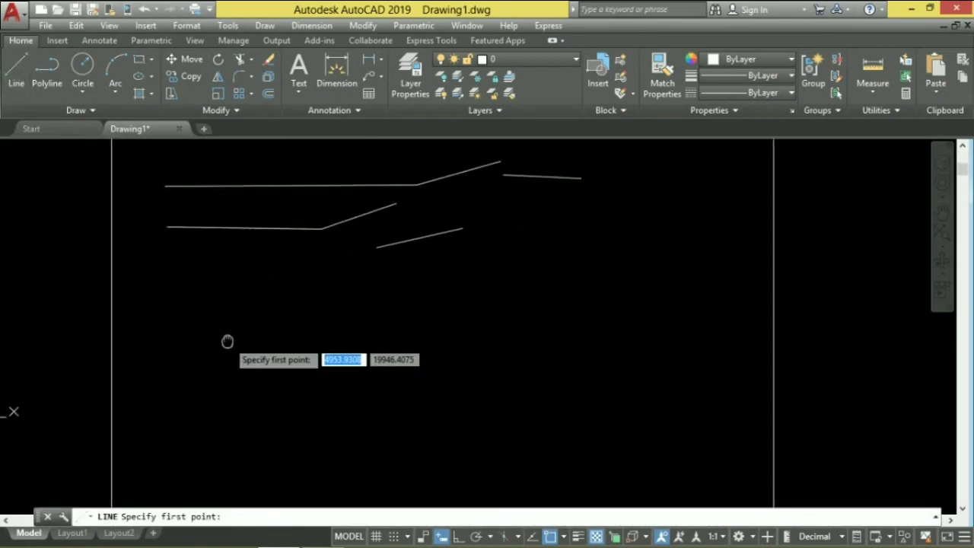
pyautogui.click(173, 312)
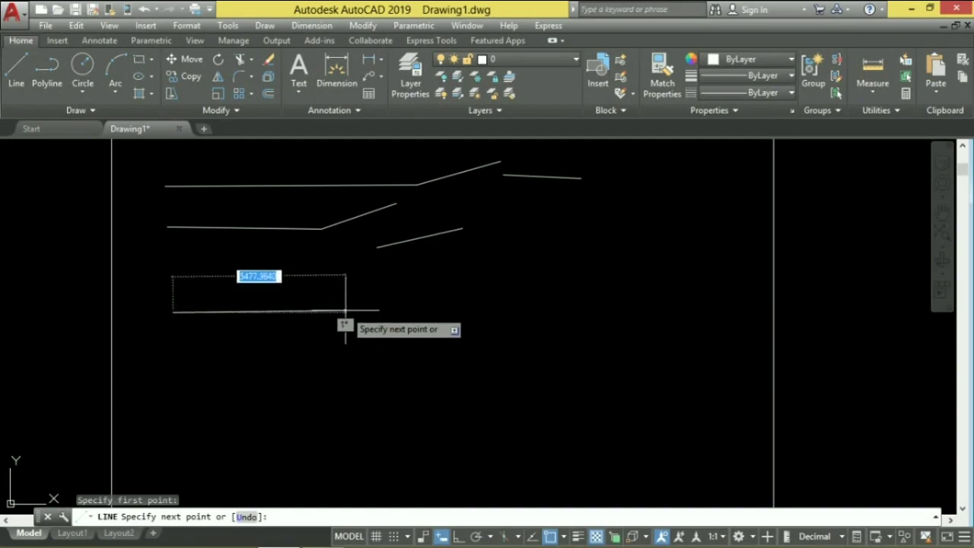
pyautogui.click(458, 537)
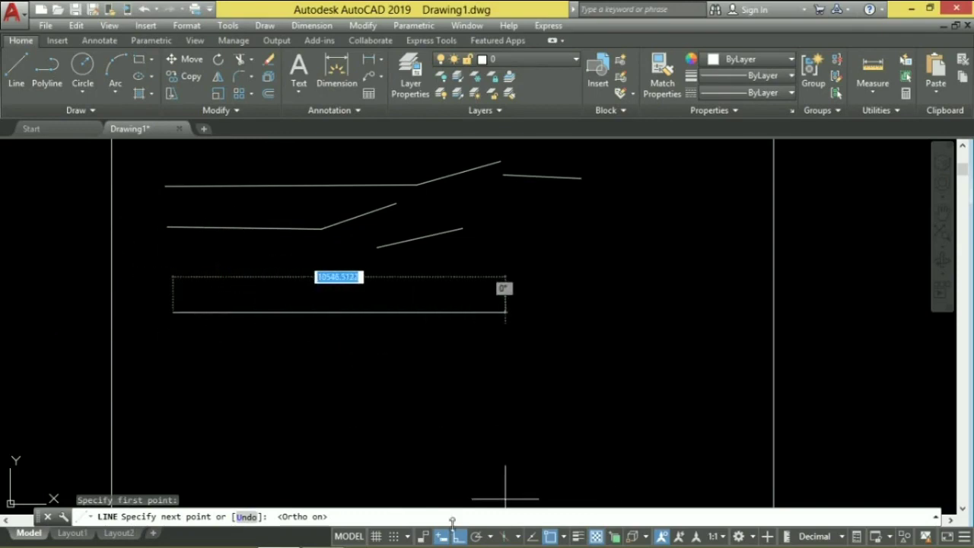
pyautogui.click(267, 319)
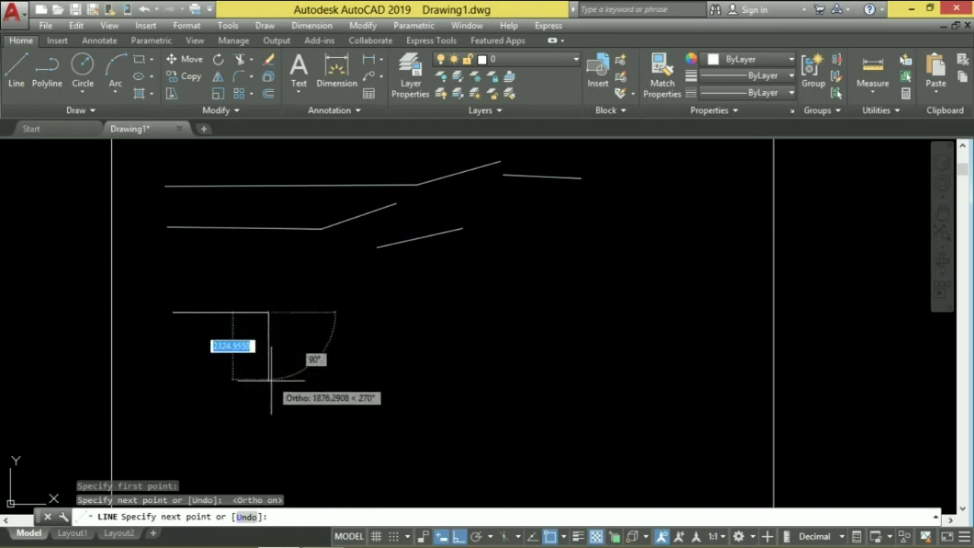
pyautogui.click(271, 380)
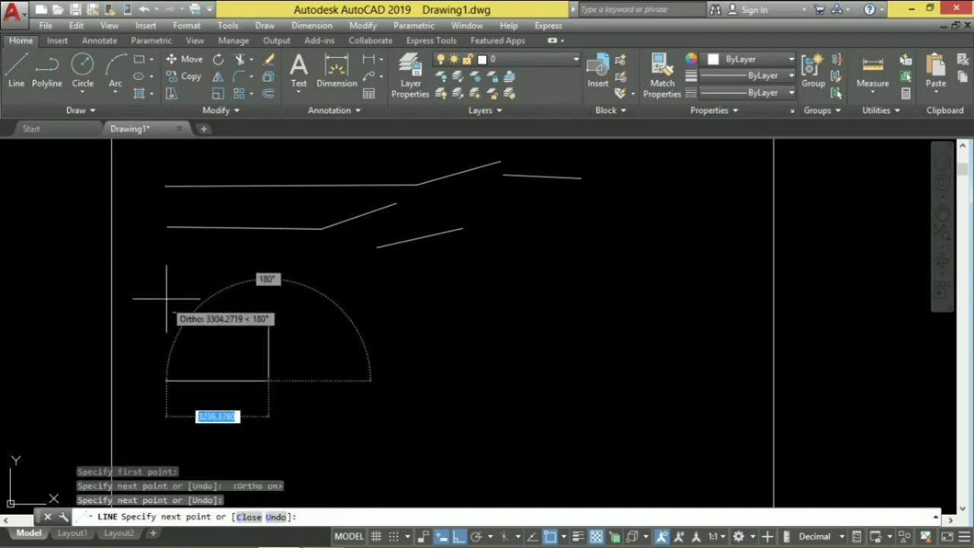
pyautogui.click(168, 373)
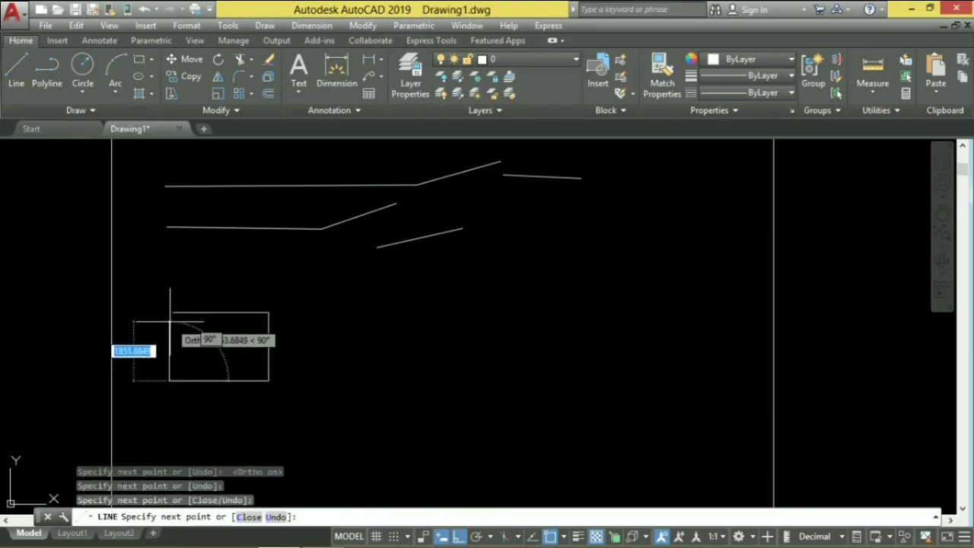
pyautogui.click(173, 312)
pyautogui.rightClick(172, 312)
pyautogui.click(196, 322)
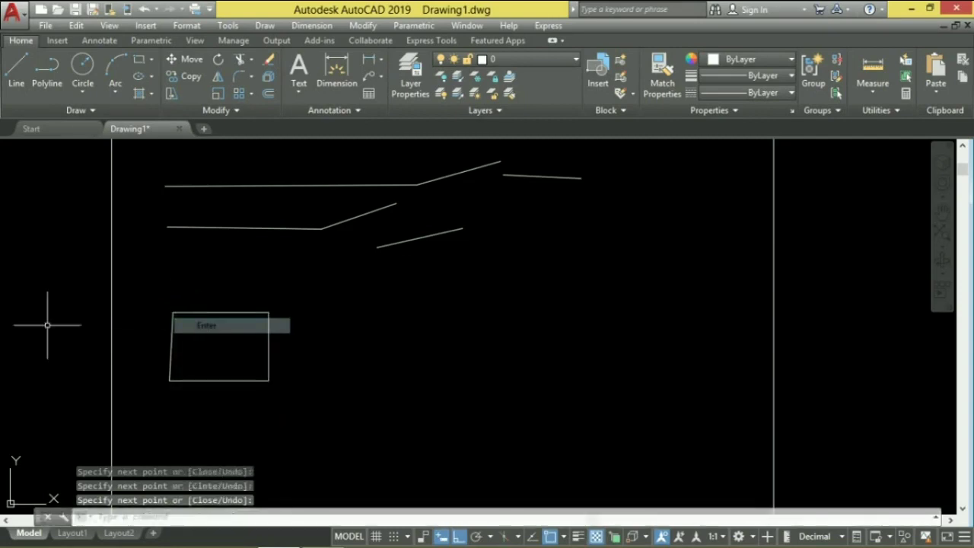
# Step: Draw a four-sided polyline about 3000 wide to the right of the line-drawn box, ending at its start point
pyautogui.click(46, 85)
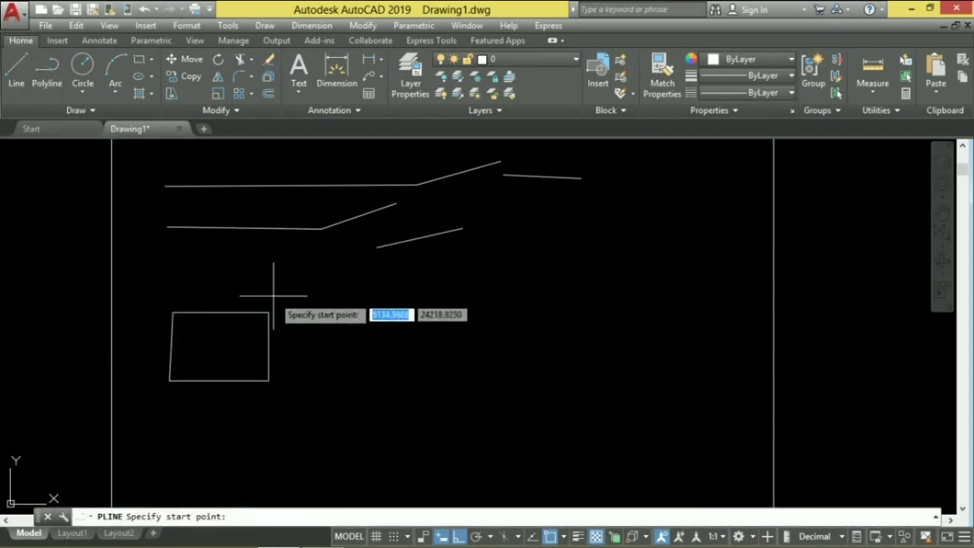
pyautogui.click(336, 312)
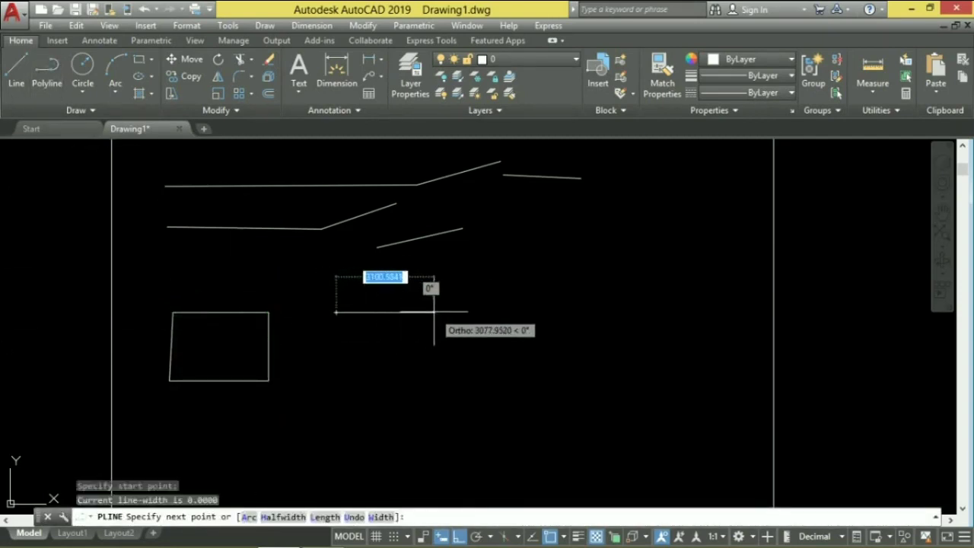
pyautogui.click(430, 312)
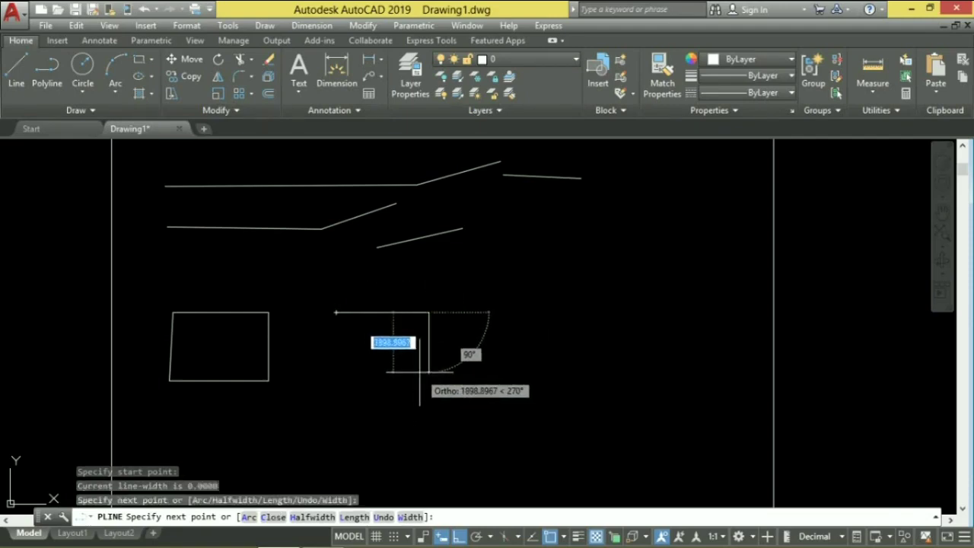
pyautogui.click(430, 380)
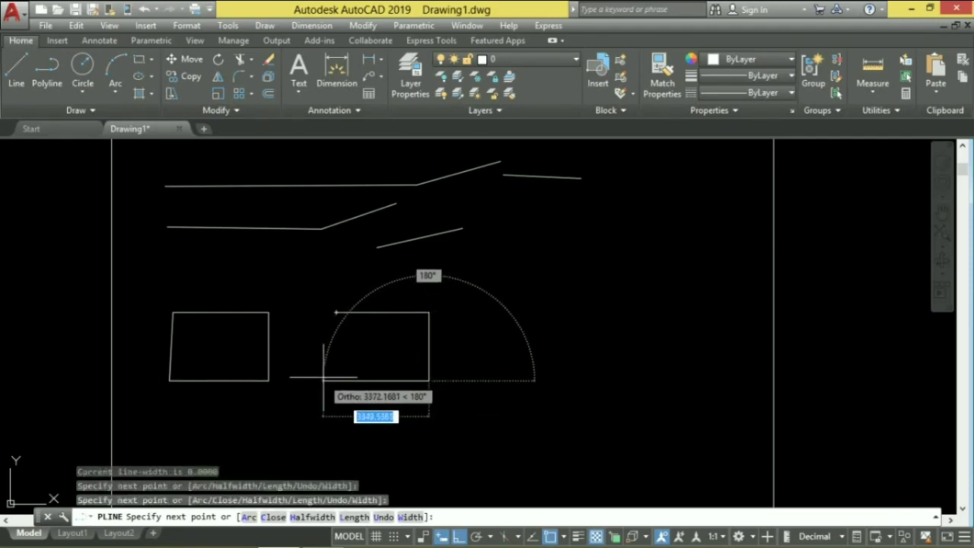
pyautogui.click(326, 375)
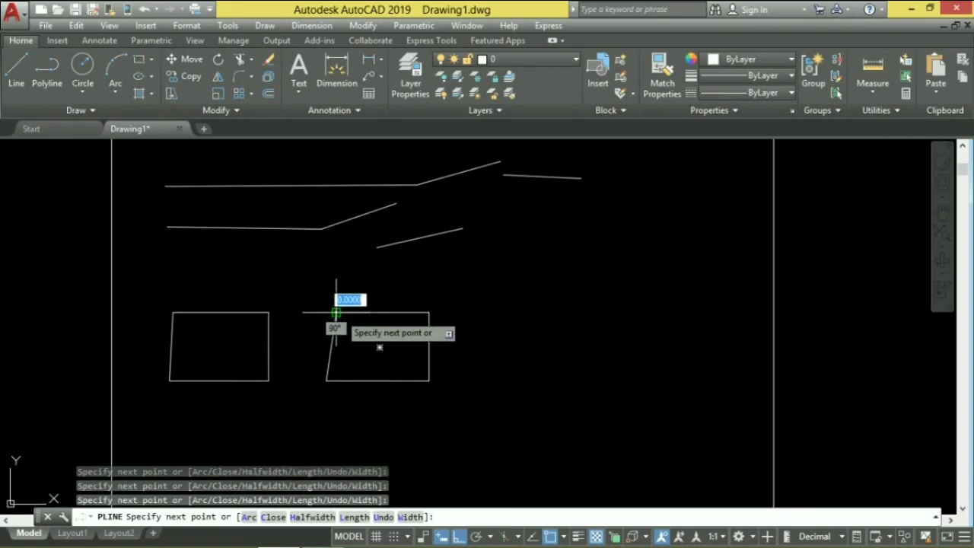
pyautogui.rightClick(343, 300)
pyautogui.click(374, 80)
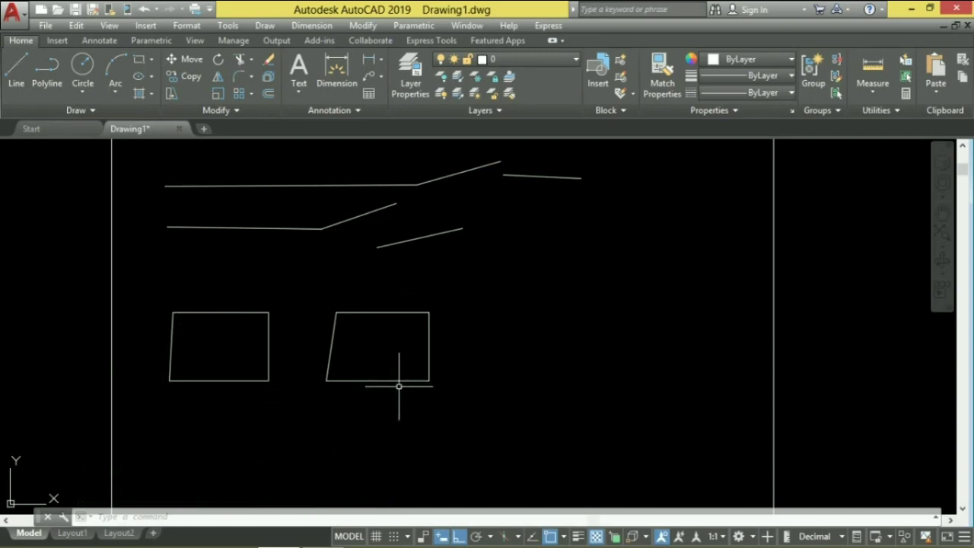
# Step: Select the sloping left edge of the line-drawn box and the polyline shape with crossing windows to compare how they select
pyautogui.click(174, 349)
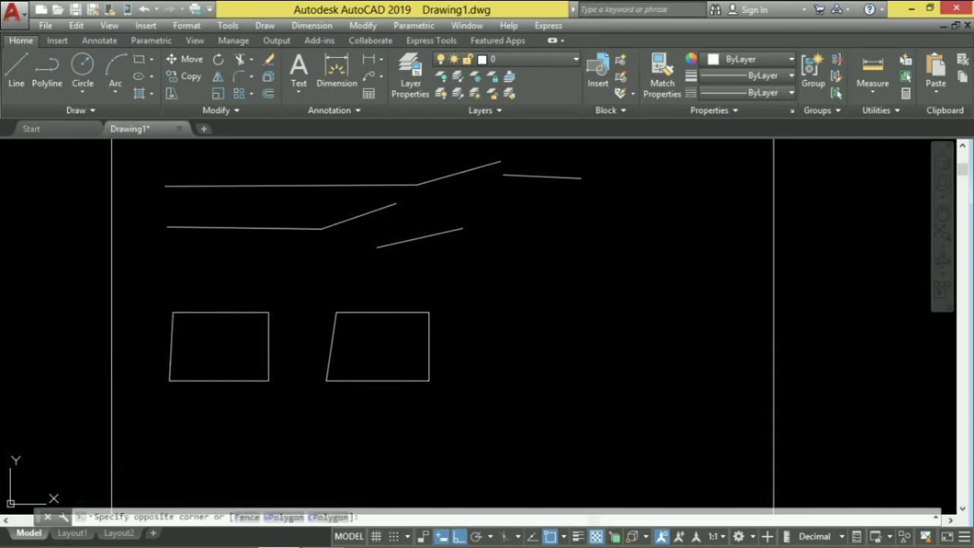
pyautogui.click(164, 341)
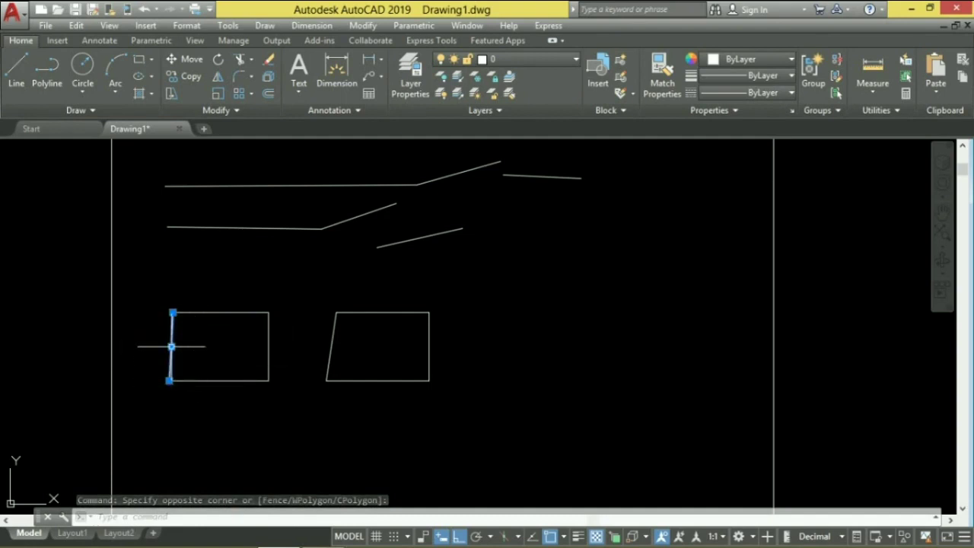
pyautogui.click(367, 364)
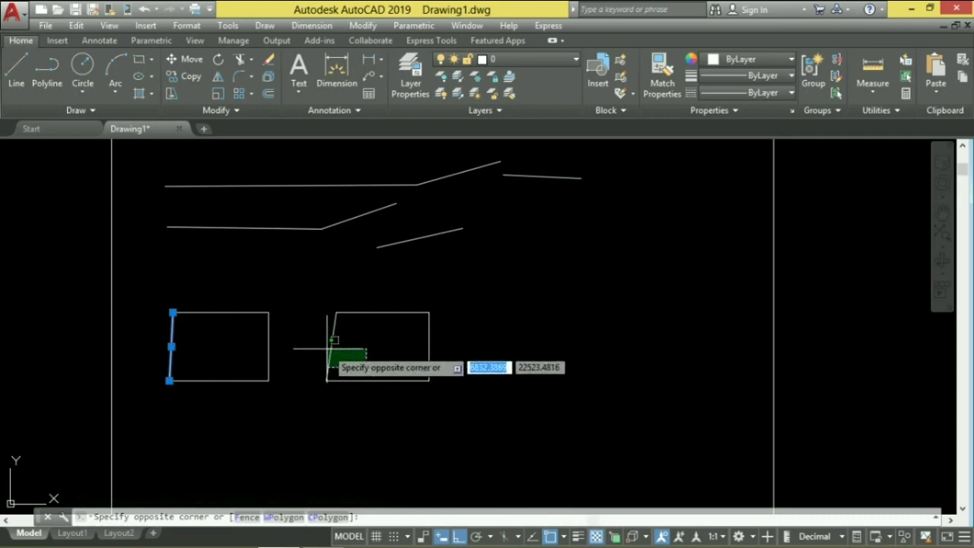
pyautogui.click(327, 345)
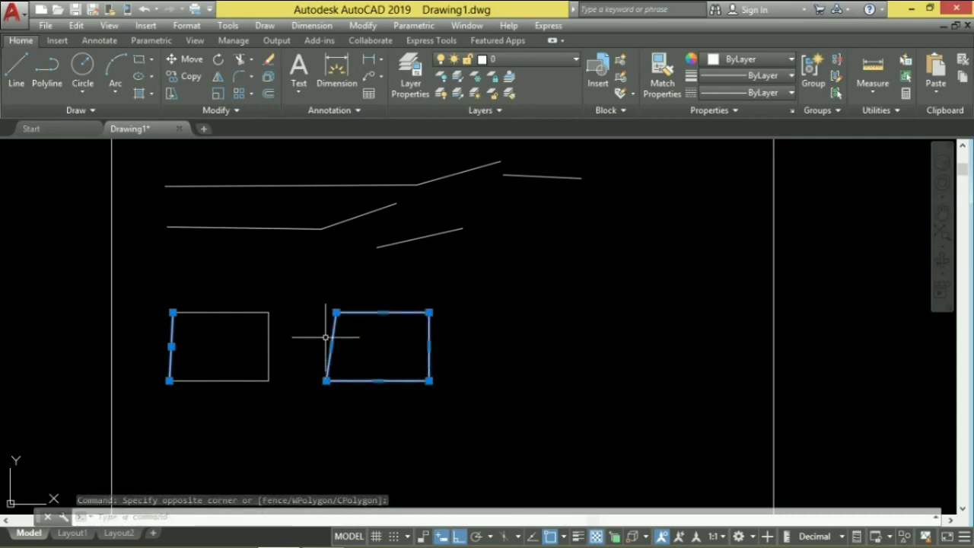
# Step: Clear the selection, reselect only the four-sided polyline, and check its Quick Properties
pyautogui.press('Escape')
pyautogui.click(358, 365)
pyautogui.click(321, 325)
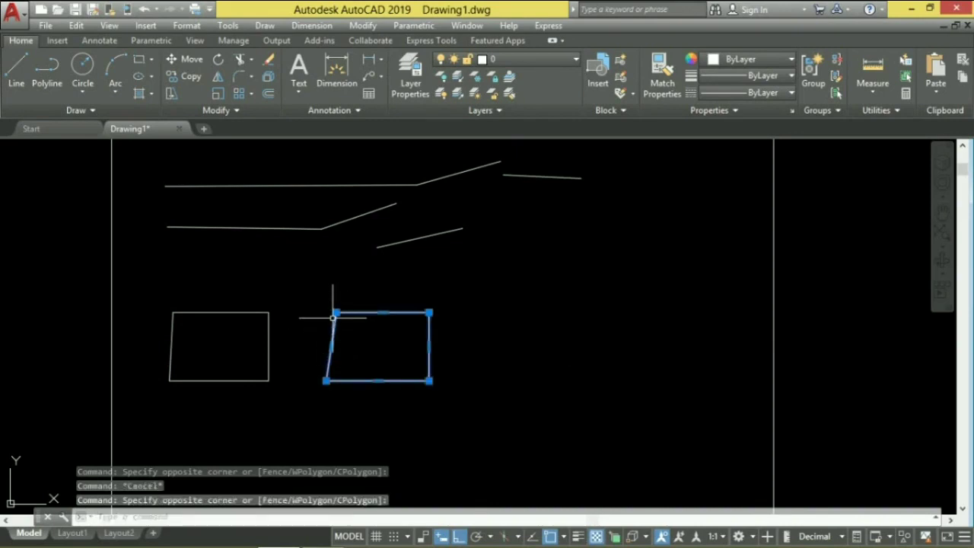
pyautogui.rightClick(337, 308)
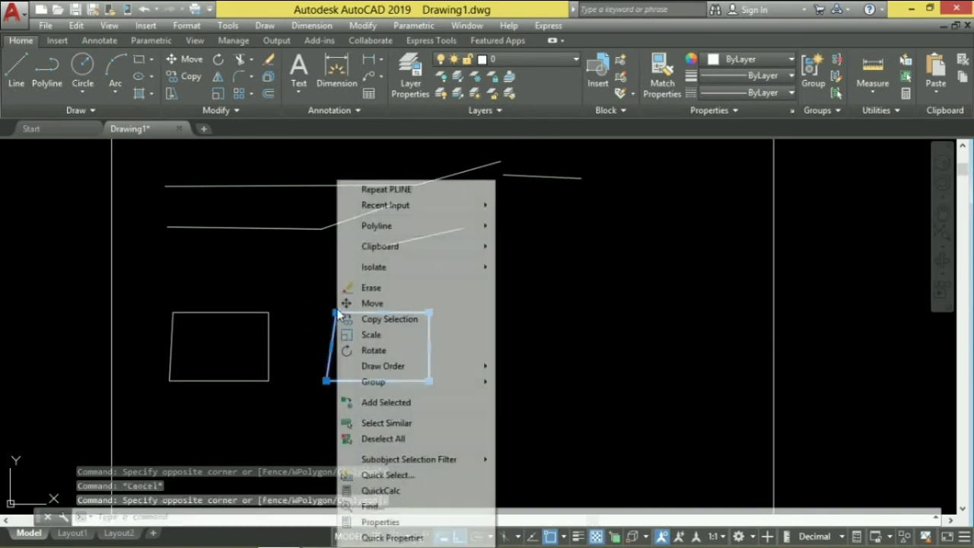
pyautogui.click(370, 538)
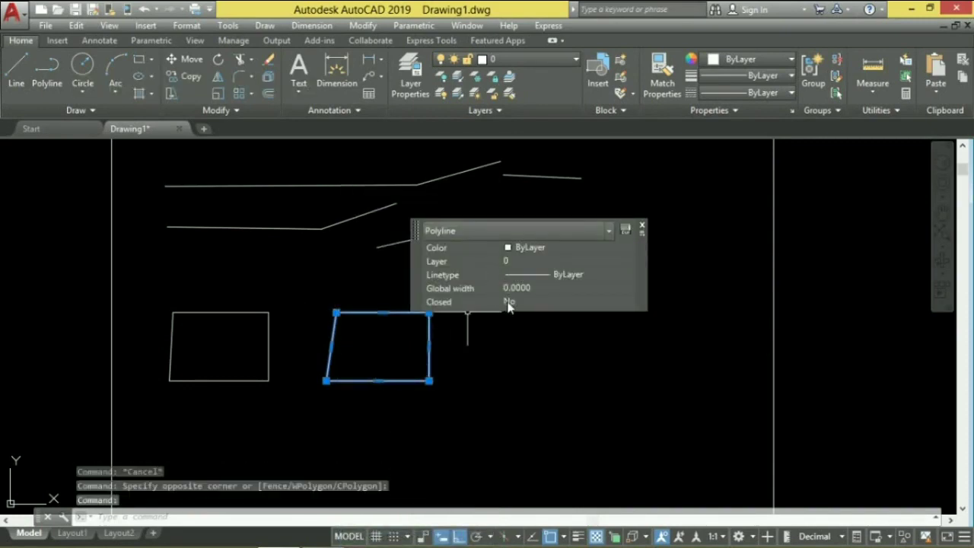
pyautogui.scroll(-5, 481, 295)
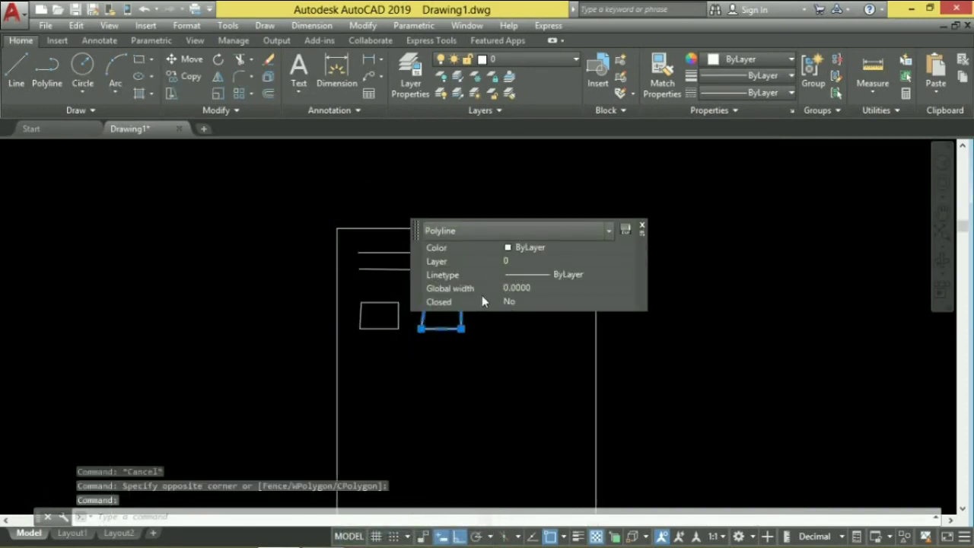
pyautogui.click(609, 230)
pyautogui.click(610, 231)
pyautogui.click(643, 228)
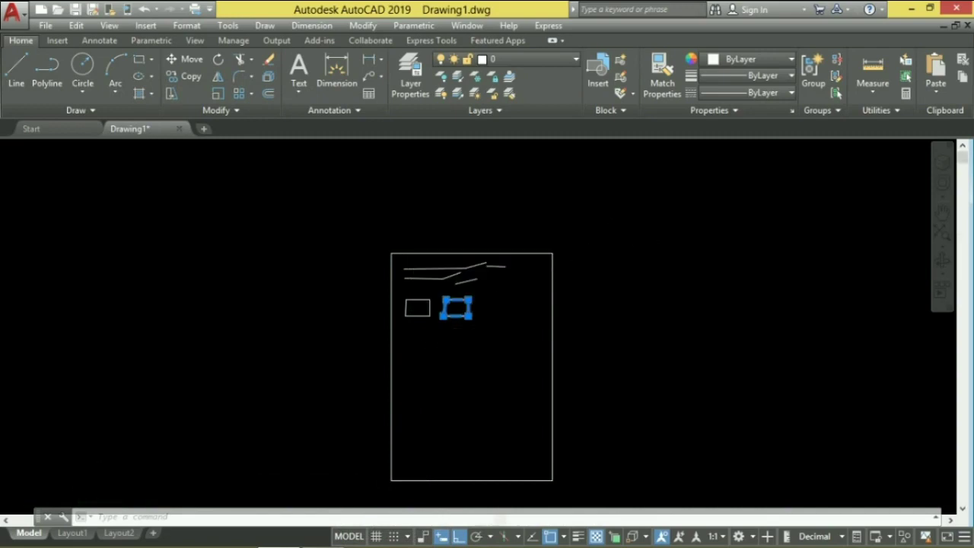
# Step: Show the full Properties of the selected polyline with the PR command
pyautogui.scroll(8, 373, 274)
pyautogui.moveTo(351, 369); pyautogui.dragTo(420, 449, button='middle')
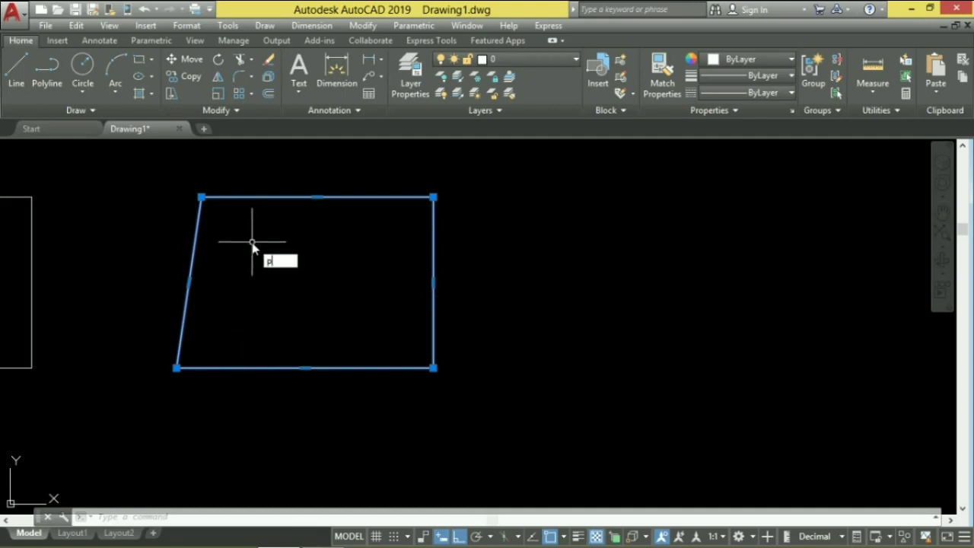
pyautogui.write('r')
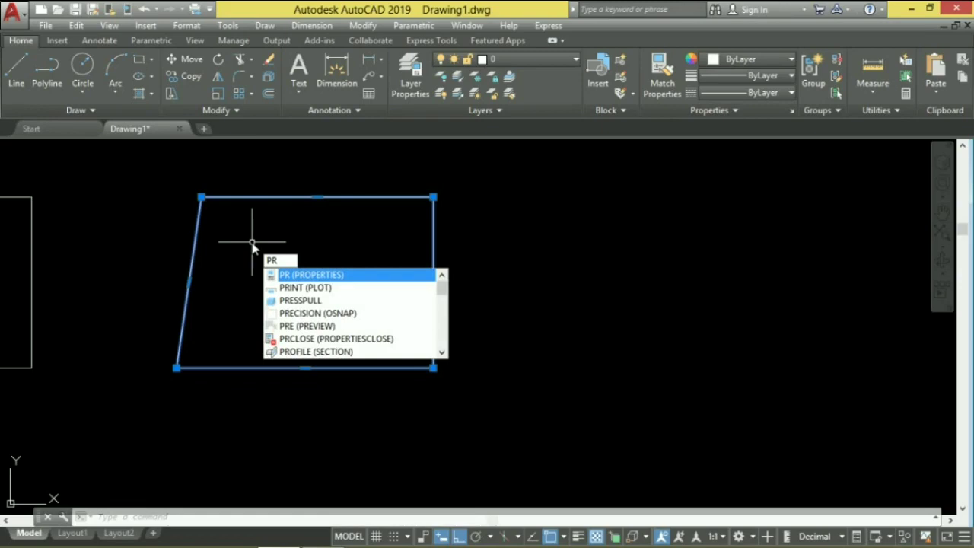
pyautogui.press('Return')
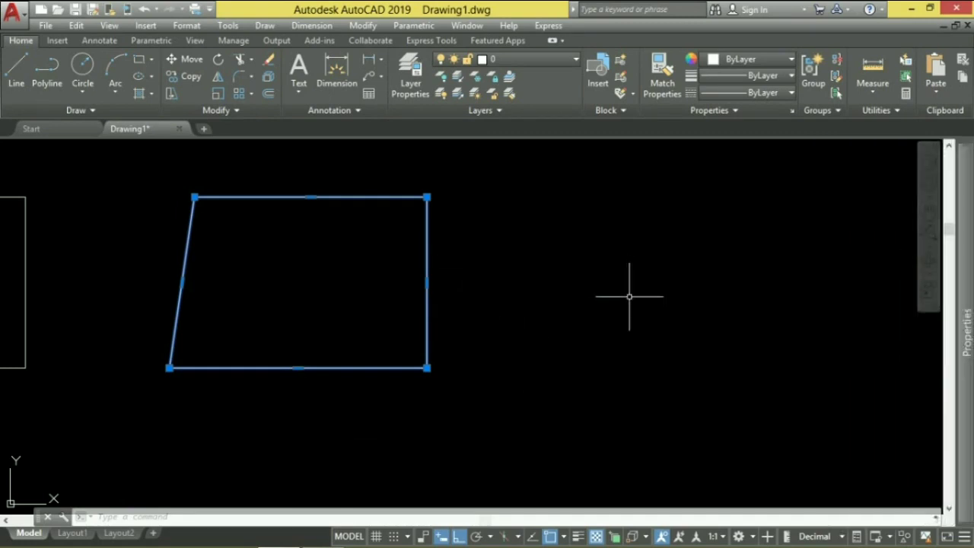
# Step: Erase all the practice lines, polylines and boxes inside the sheet, leaving the sheet border
pyautogui.scroll(-5, 625, 312)
pyautogui.click(636, 349)
pyautogui.click(420, 200)
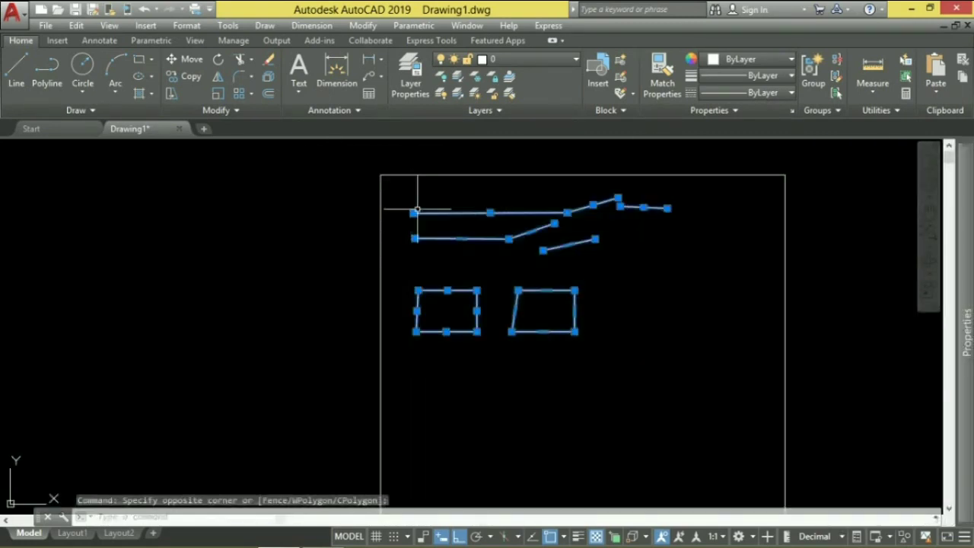
pyautogui.press('Delete')
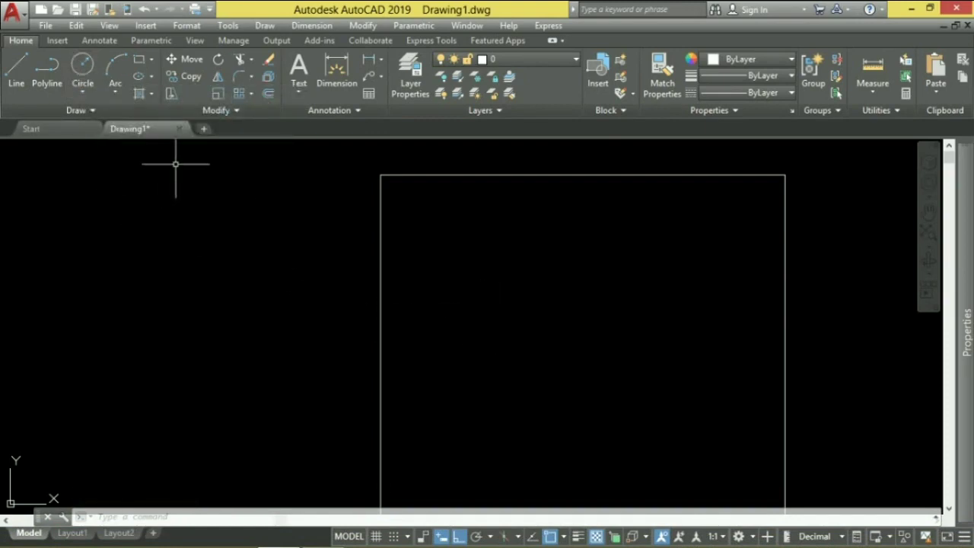
# Step: Draw a circle with a radius of 150 by centre and radius, in the upper part of the sheet
pyautogui.click(91, 91)
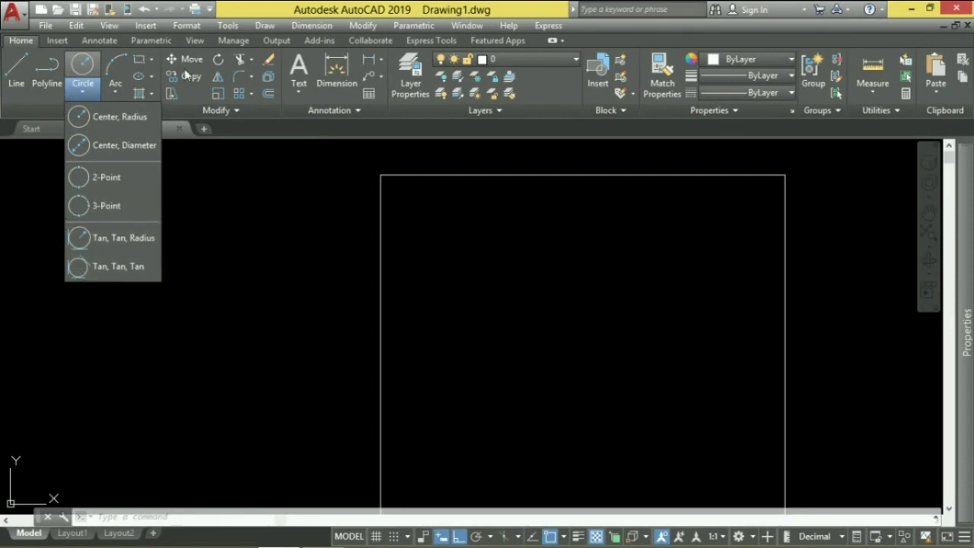
pyautogui.click(79, 73)
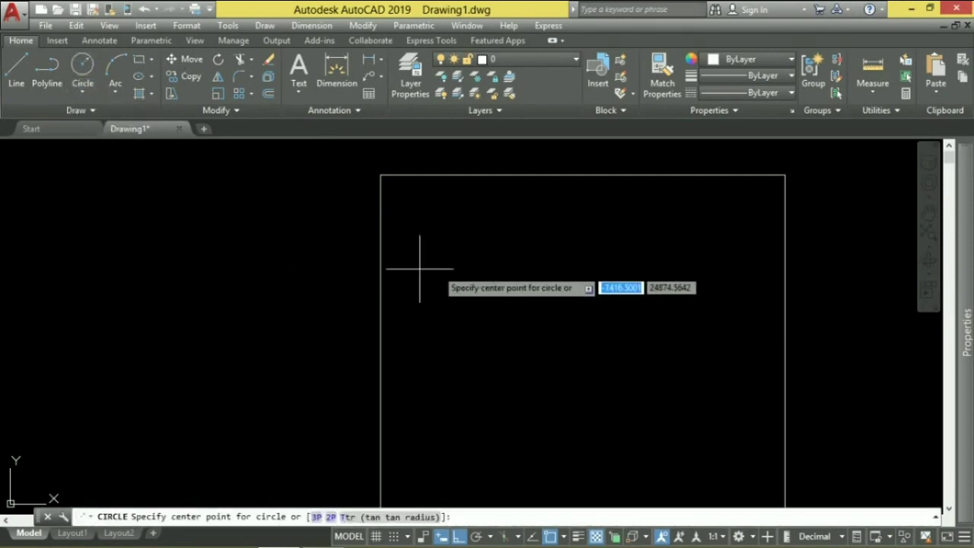
pyautogui.click(493, 248)
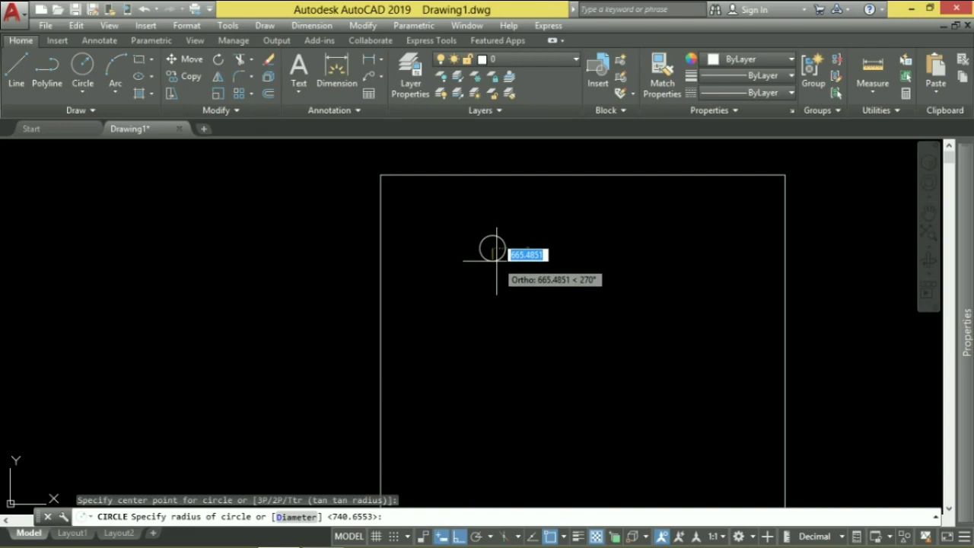
pyautogui.write('1')
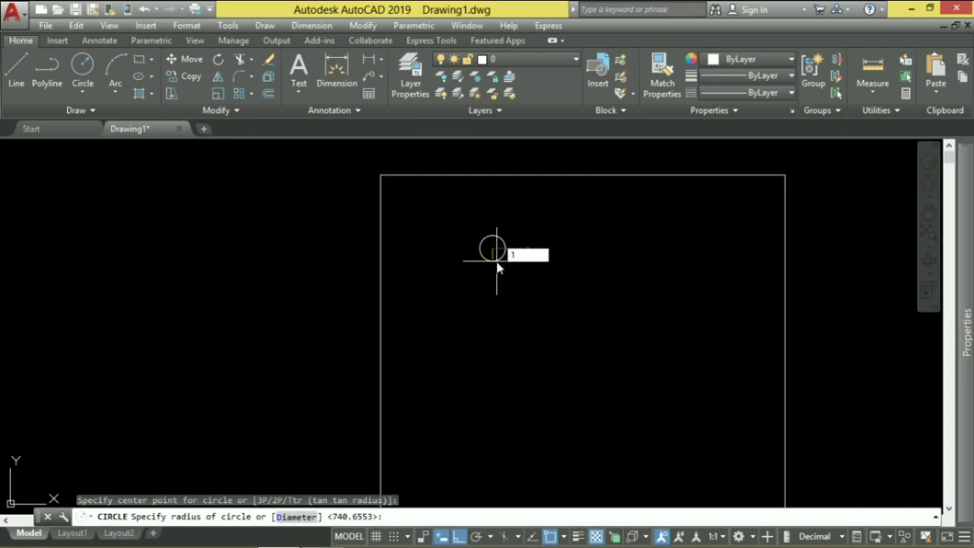
pyautogui.write('50')
pyautogui.press('Return')
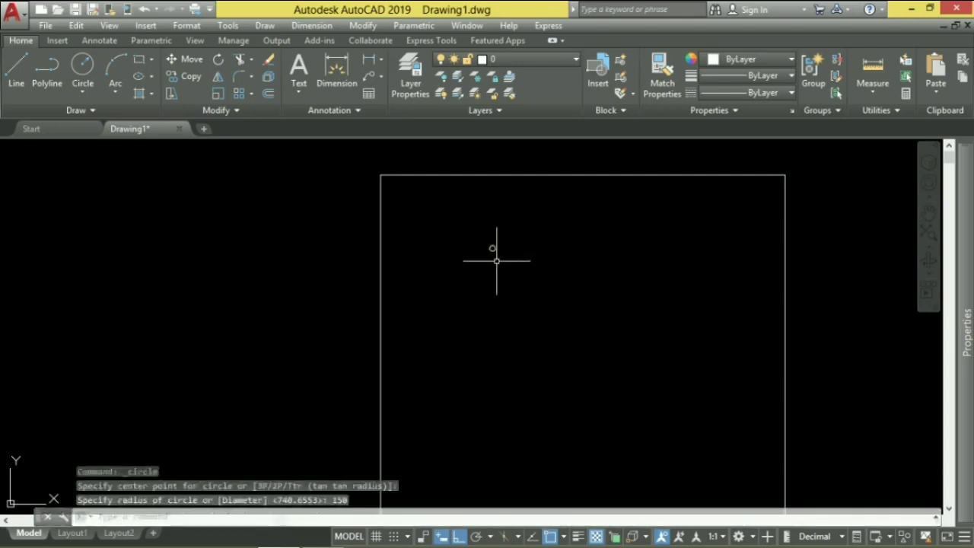
pyautogui.scroll(4, 495, 230)
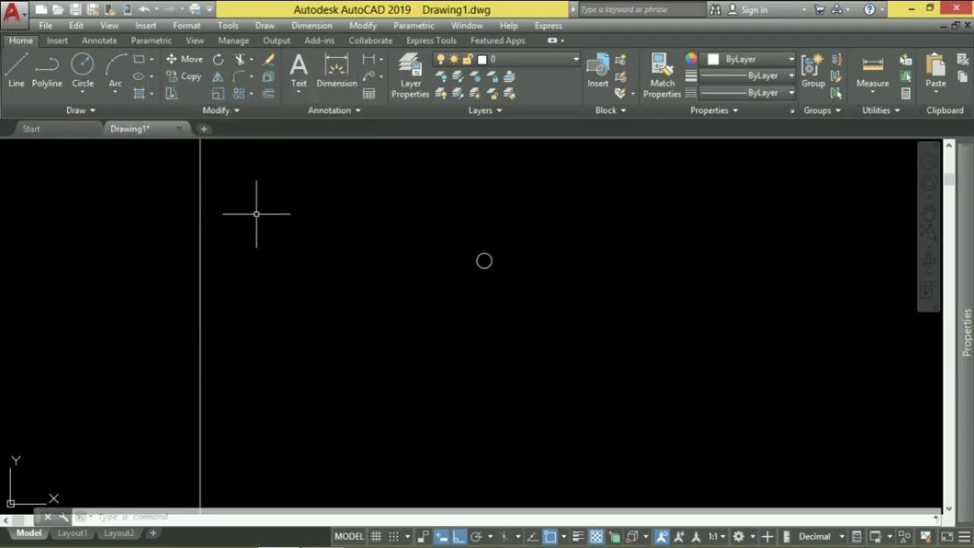
# Step: Draw a small rectangle between the sheet's left border and the circle by picking two opposite corners
pyautogui.click(142, 59)
pyautogui.click(277, 224)
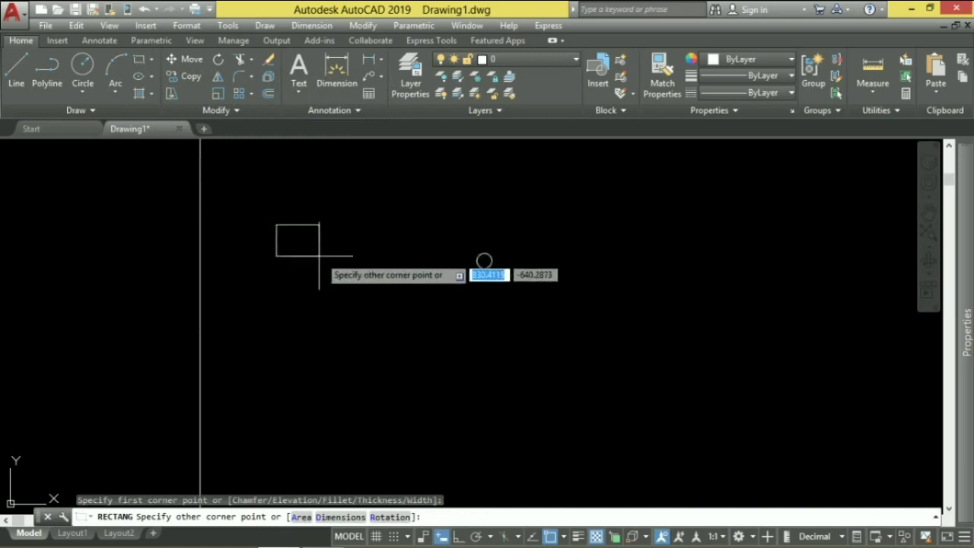
pyautogui.click(336, 263)
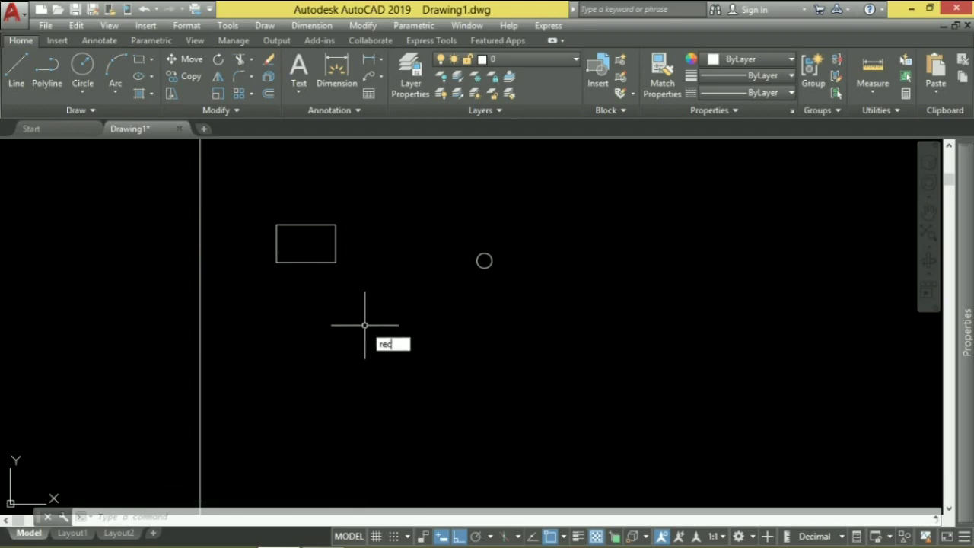
pyautogui.press('Return')
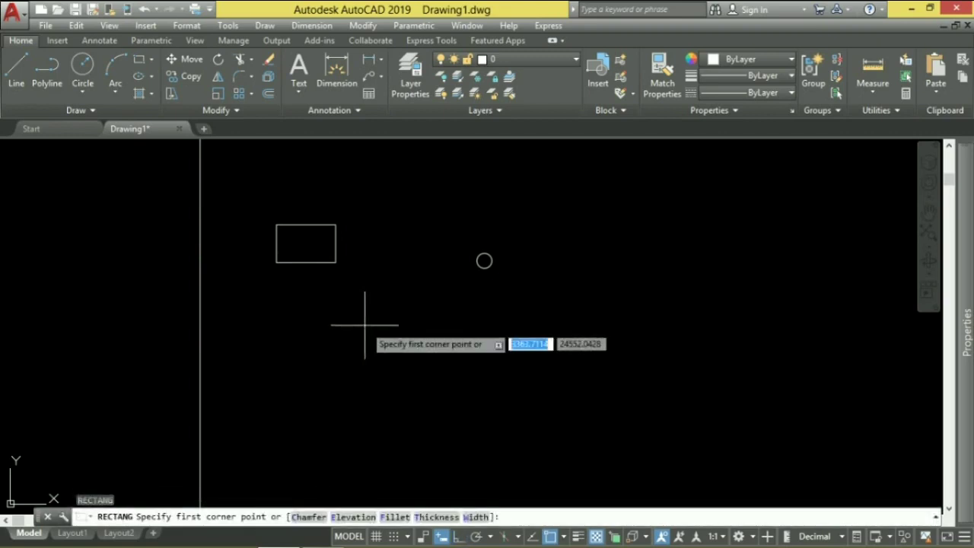
pyautogui.click(153, 59)
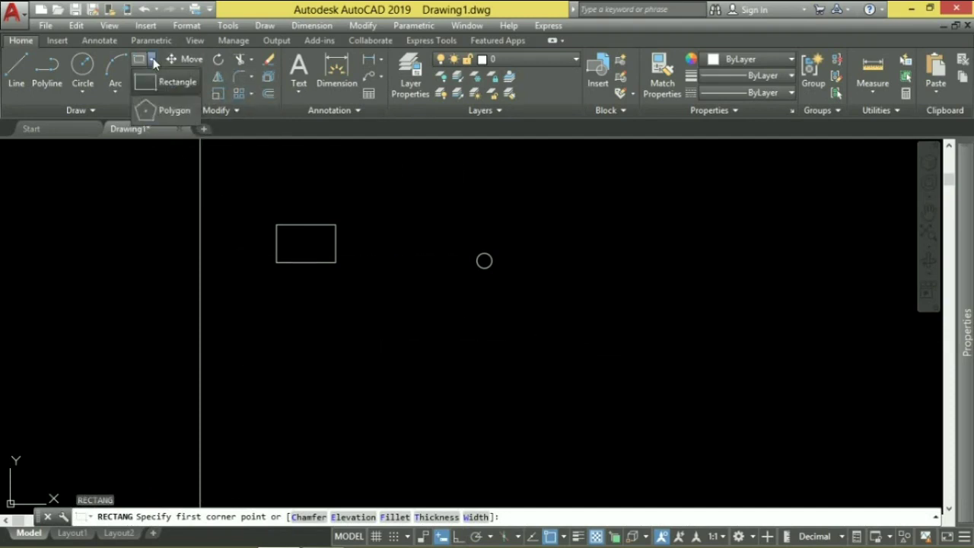
pyautogui.click(146, 111)
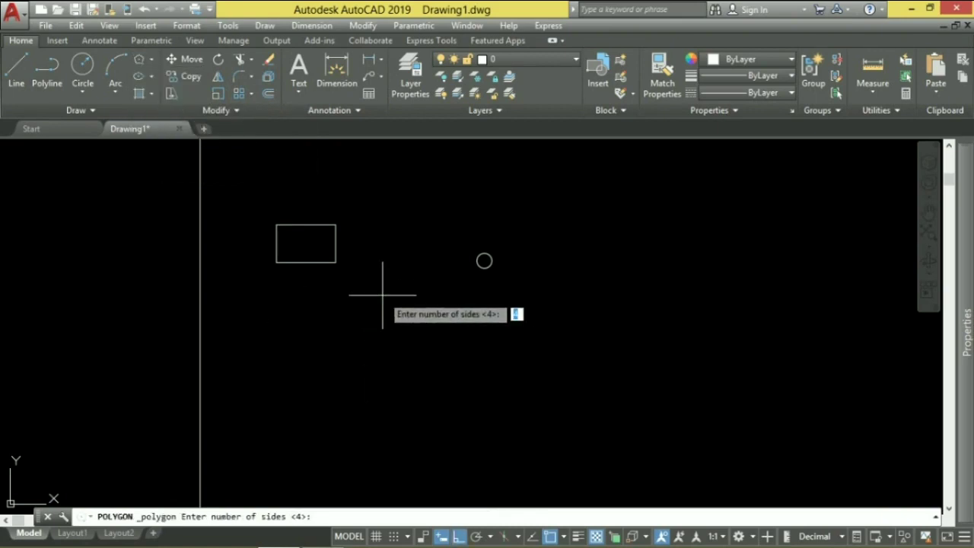
pyautogui.press('Escape')
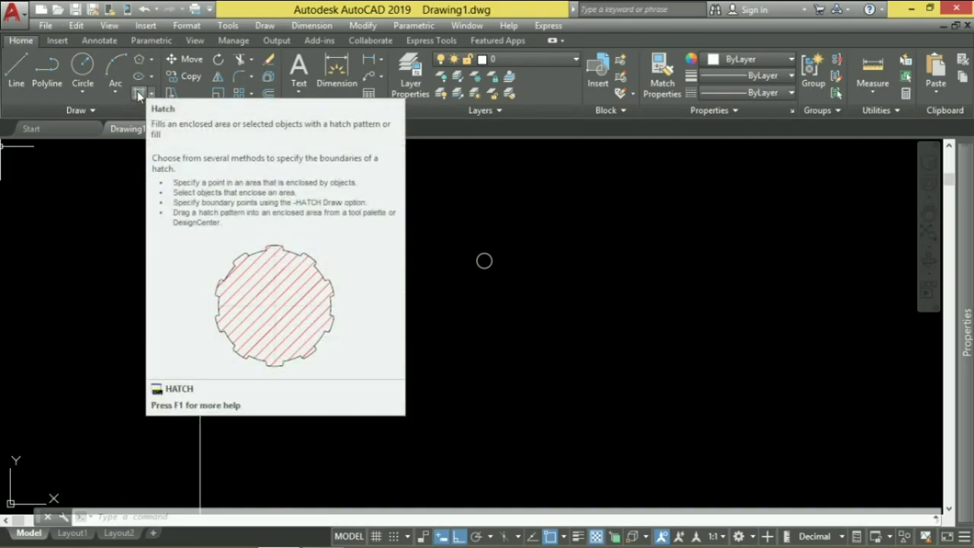
# Step: Open hatch creation and close it without hatching anything, dismissing the OneDrive Sync Engine Host error dialog
pyautogui.scroll(3, 434, 266)
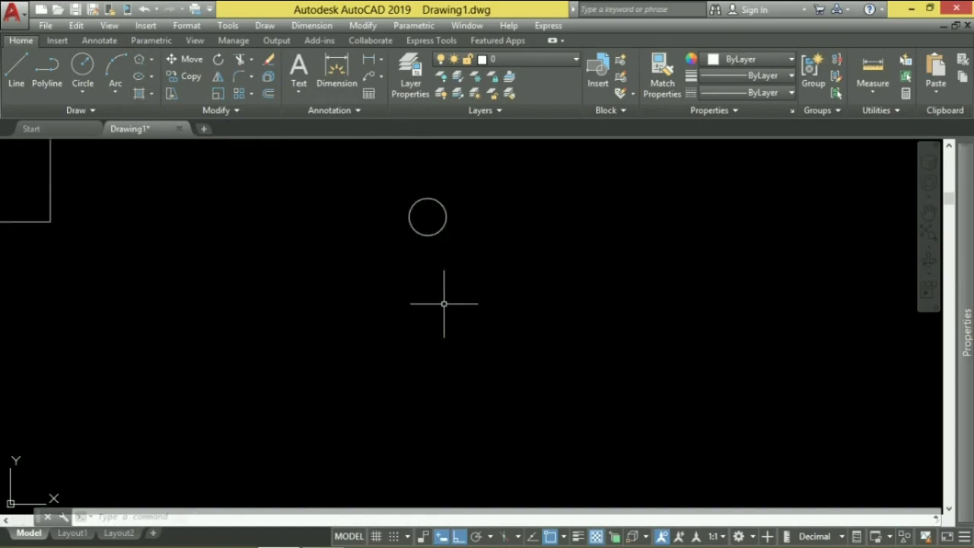
pyautogui.moveTo(537, 223); pyautogui.dragTo(897, 299, button='middle')
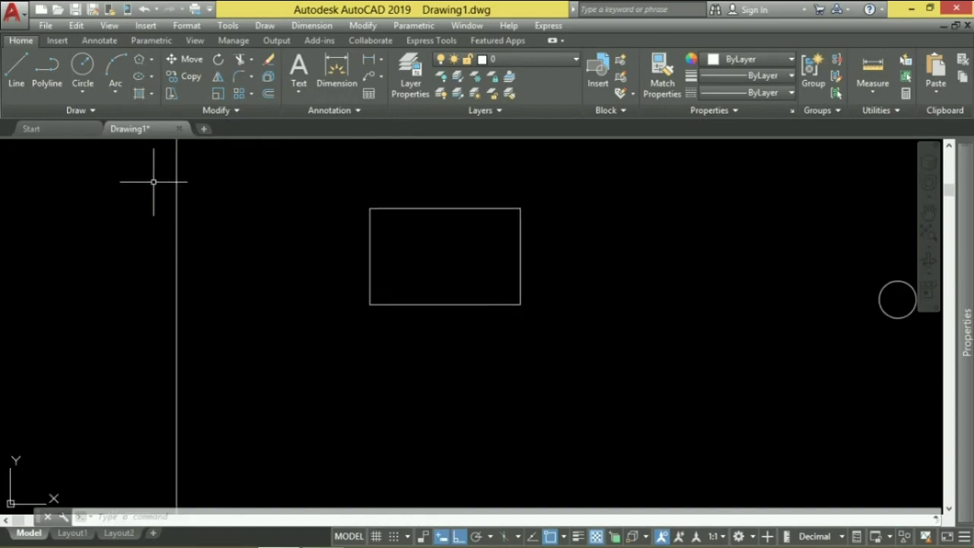
pyautogui.click(136, 97)
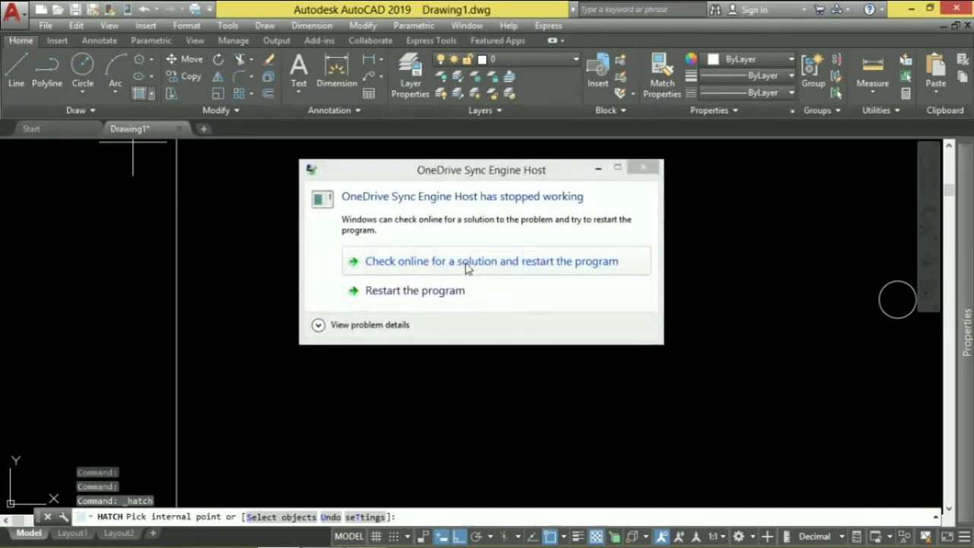
pyautogui.click(629, 171)
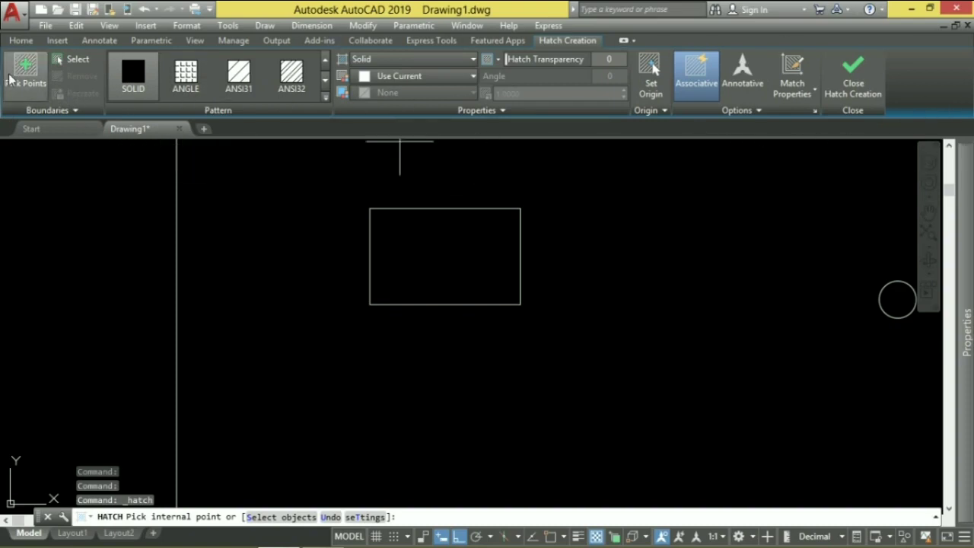
pyautogui.click(850, 86)
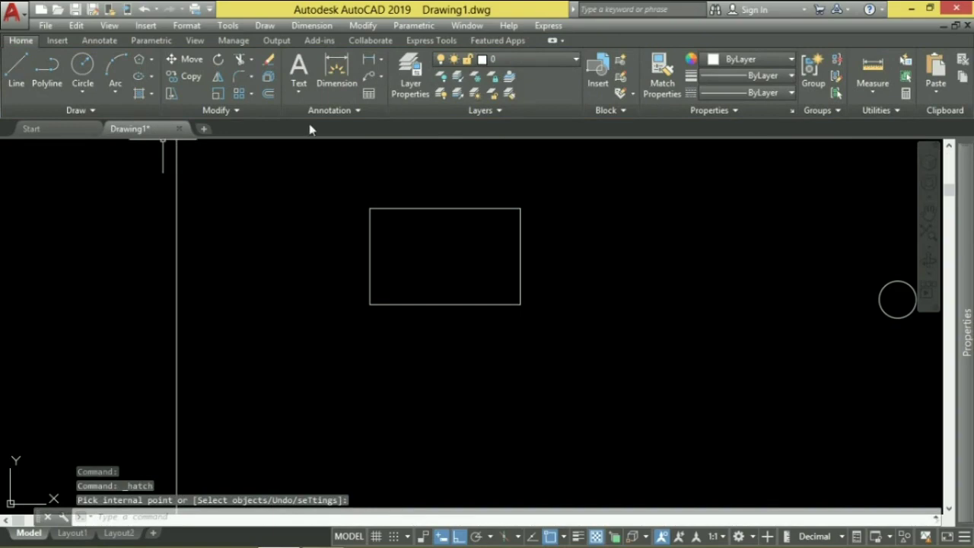
pyautogui.click(153, 94)
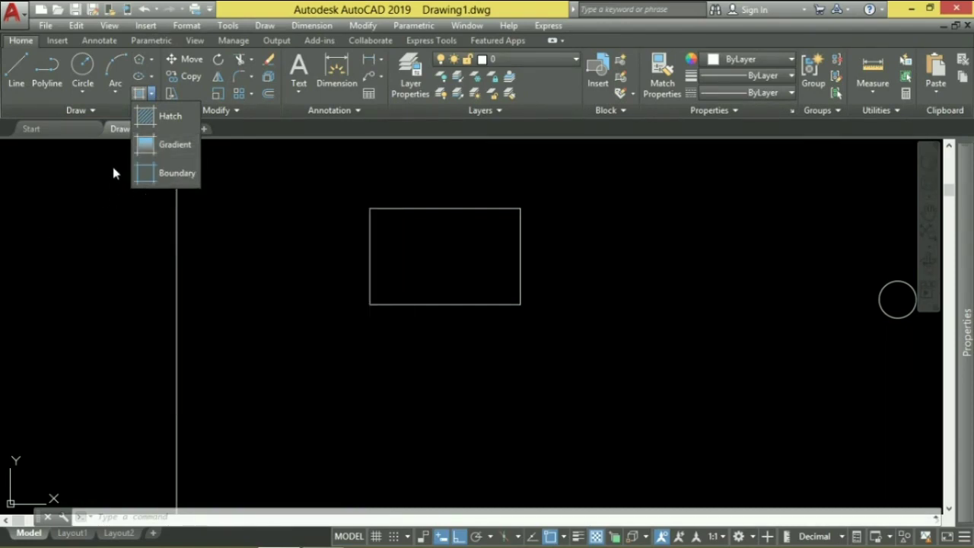
pyautogui.click(66, 205)
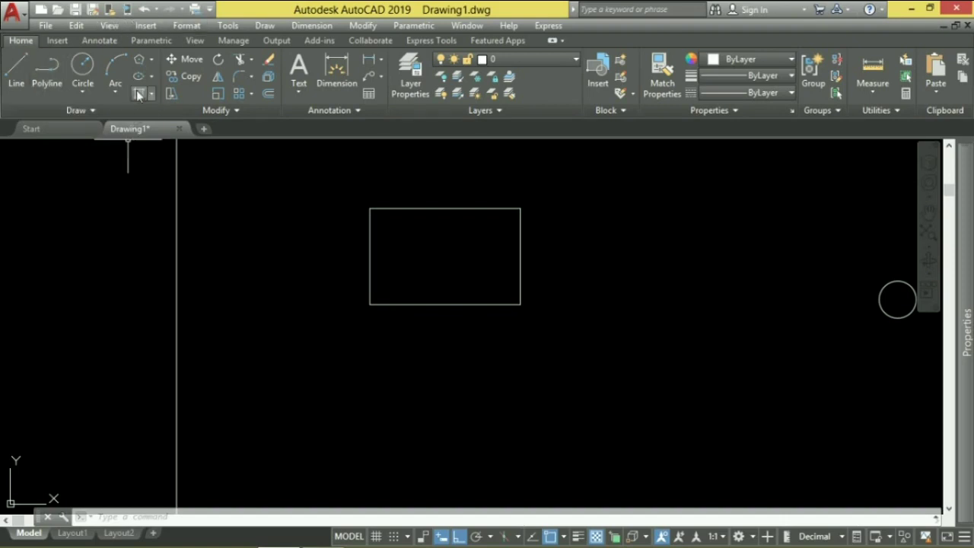
pyautogui.click(95, 110)
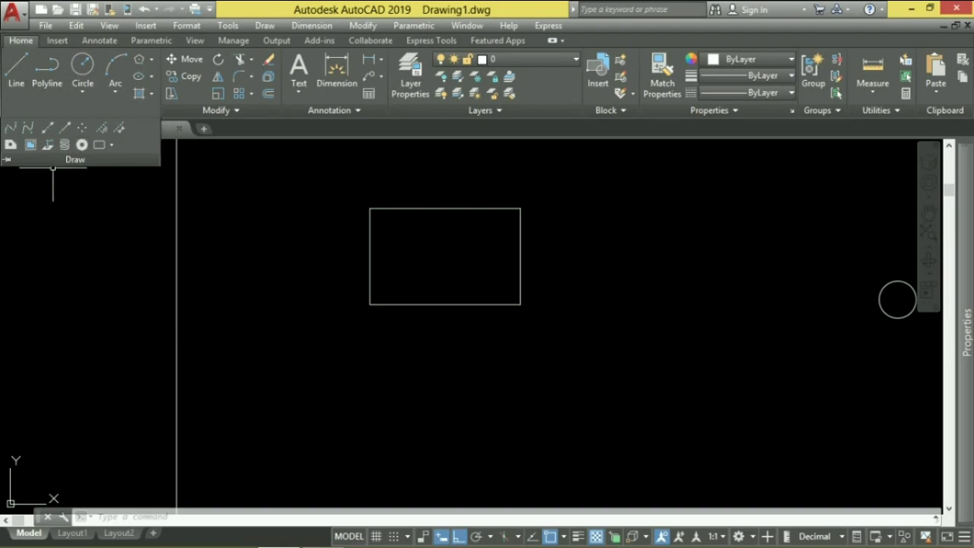
pyautogui.click(115, 108)
pyautogui.click(111, 145)
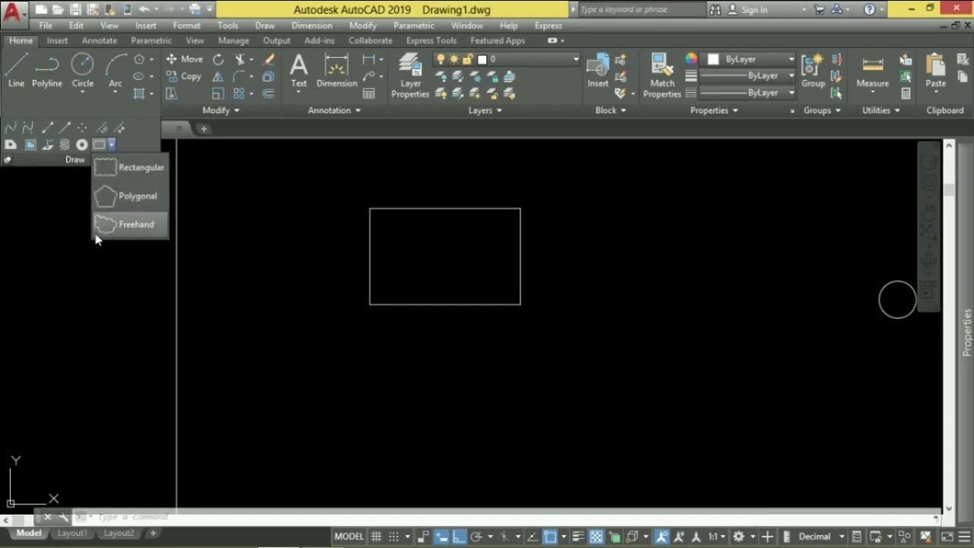
pyautogui.click(6, 160)
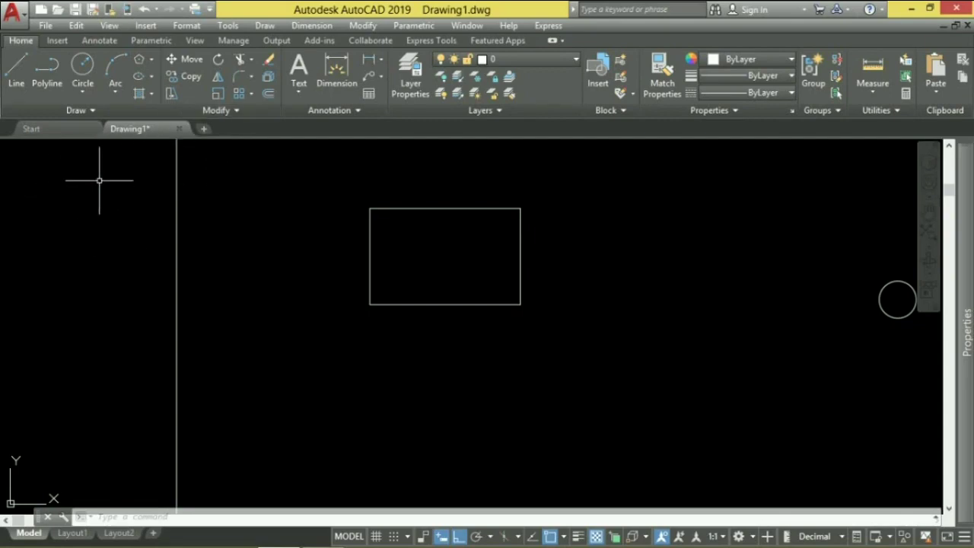
# Step: Move the rectangle horizontally by half its width to the right, using its lower-left corner as the base point
pyautogui.click(183, 58)
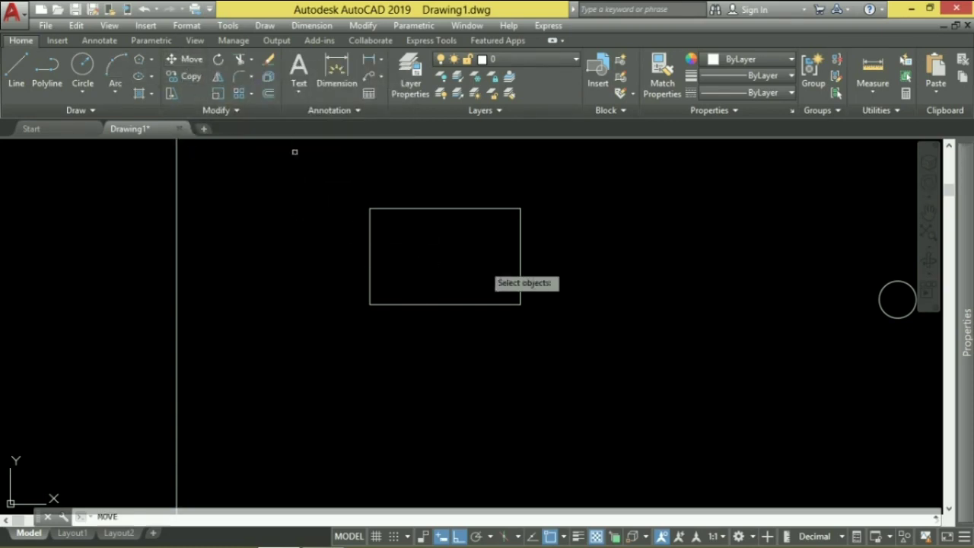
pyautogui.click(609, 354)
pyautogui.click(375, 208)
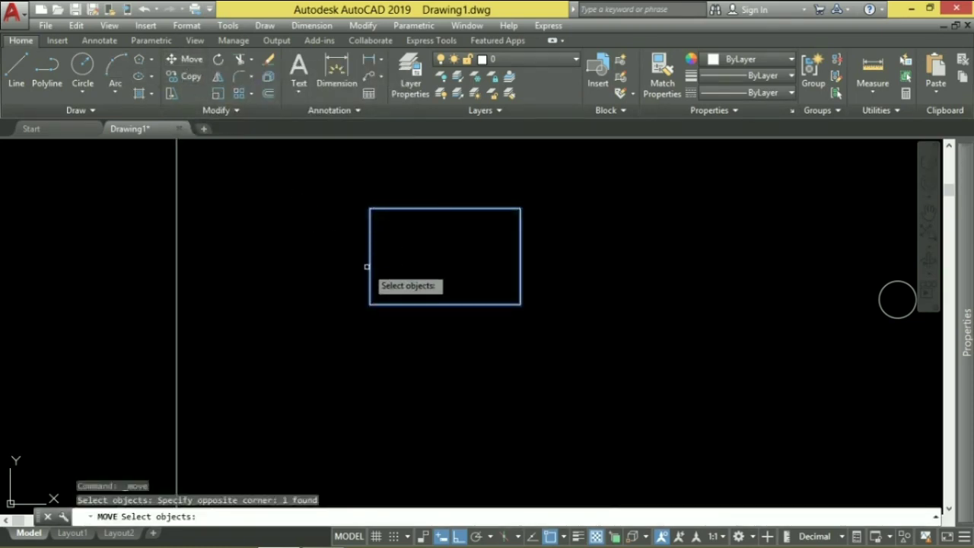
pyautogui.press('Return')
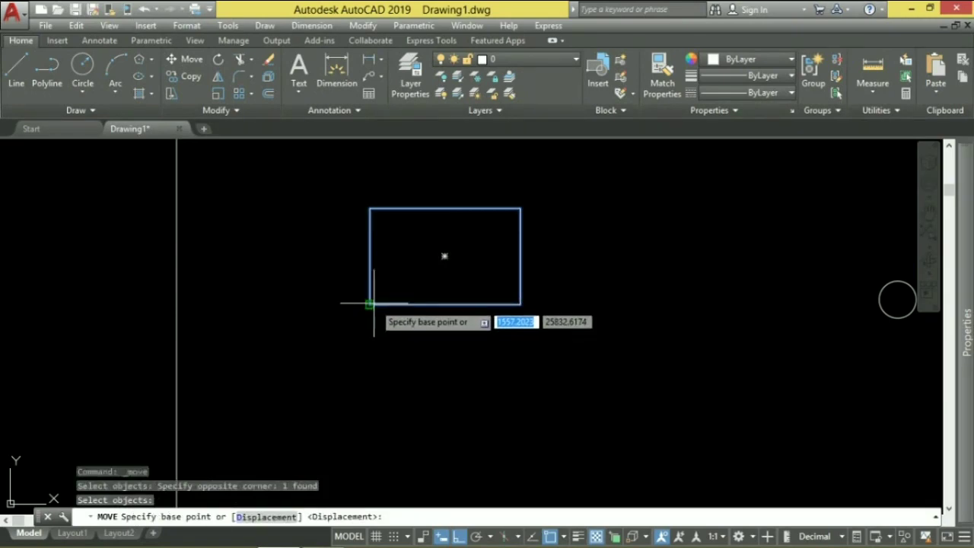
pyautogui.click(370, 303)
pyautogui.click(445, 304)
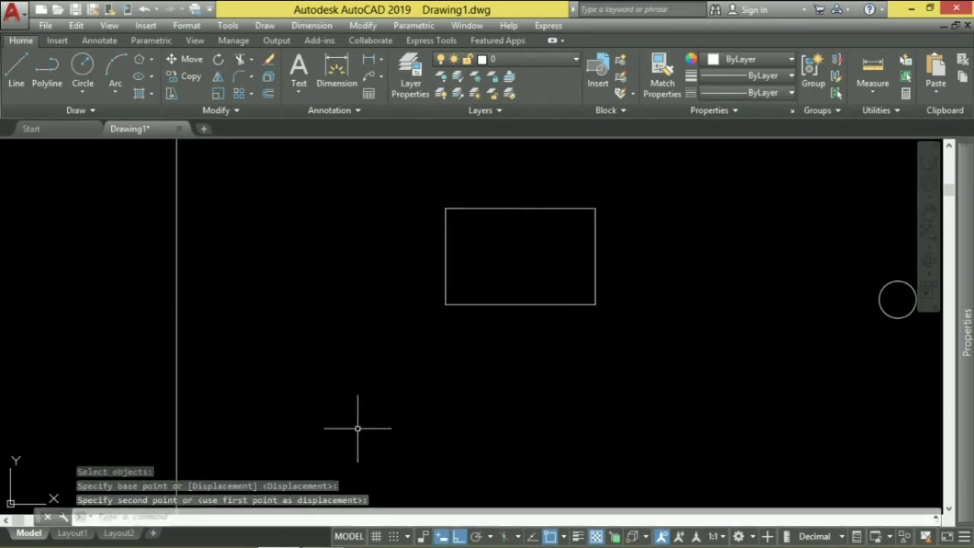
# Step: Move the rectangle from its centre with Ortho off, about 1200 units down and to the left at about 200°
pyautogui.write('m')
pyautogui.press('Return')
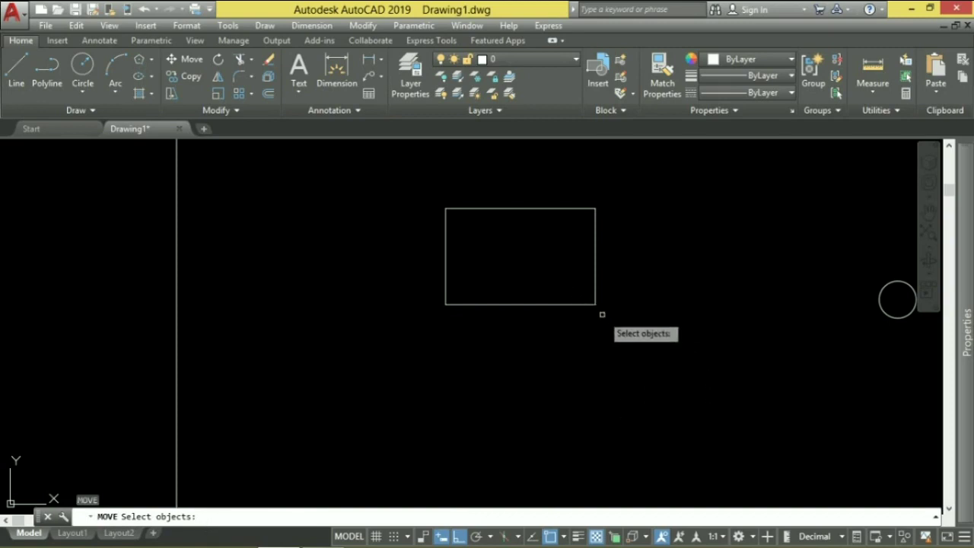
pyautogui.click(660, 343)
pyautogui.click(452, 196)
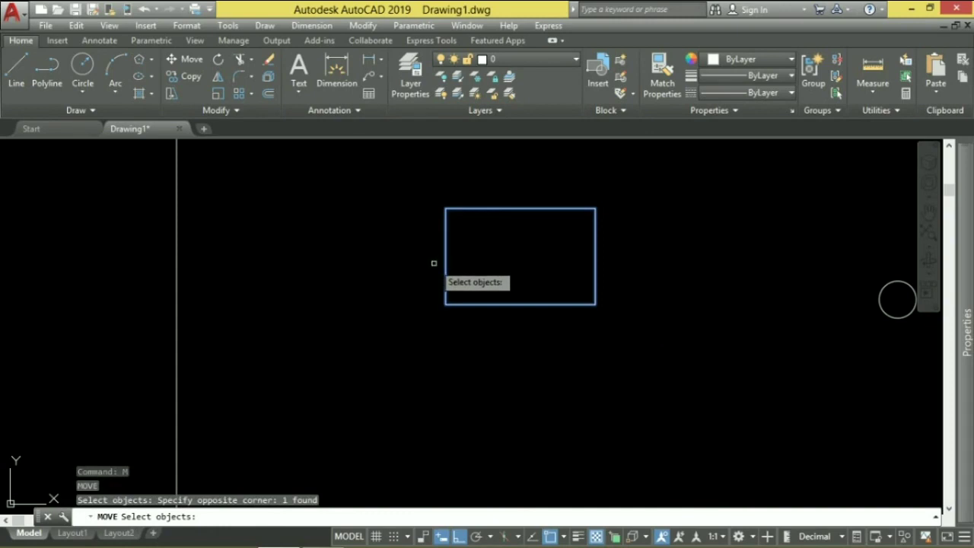
pyautogui.press('Return')
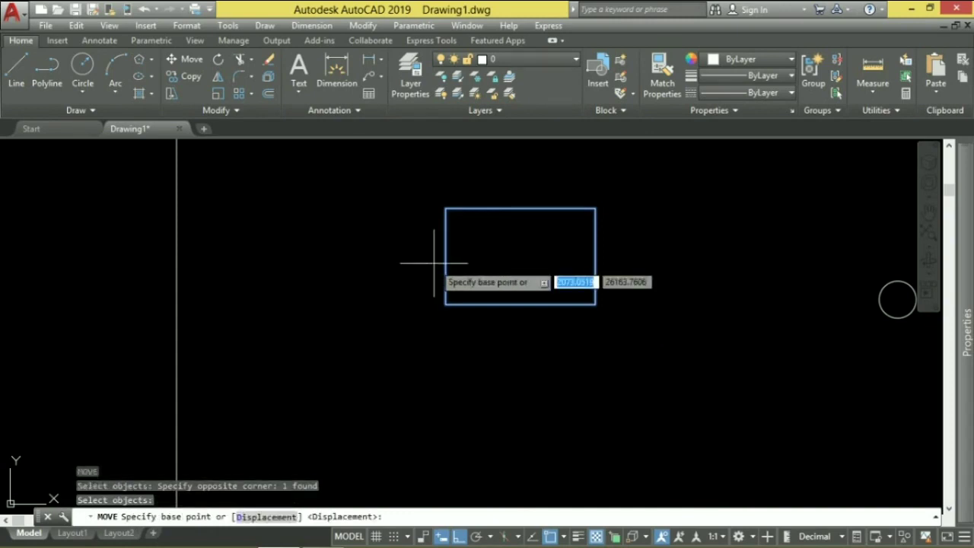
pyautogui.click(520, 256)
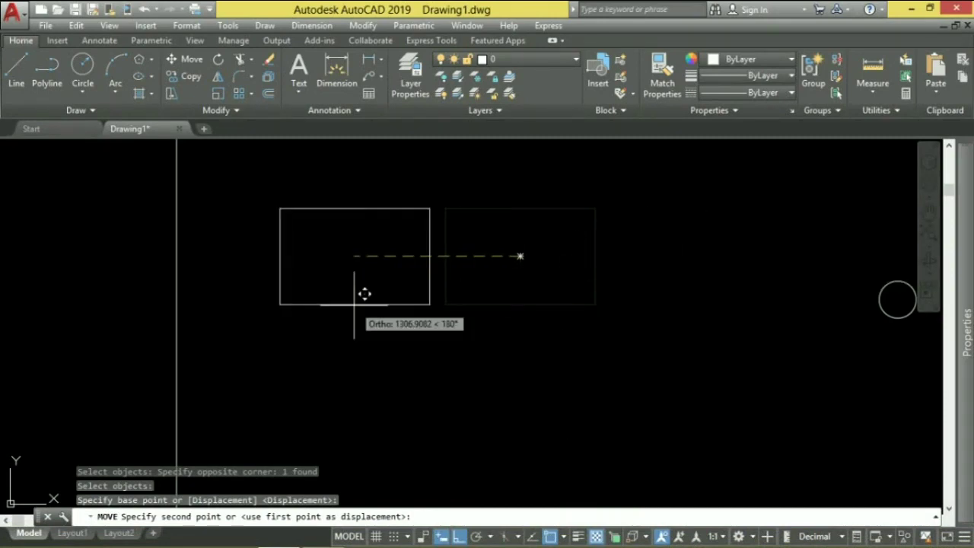
pyautogui.click(459, 535)
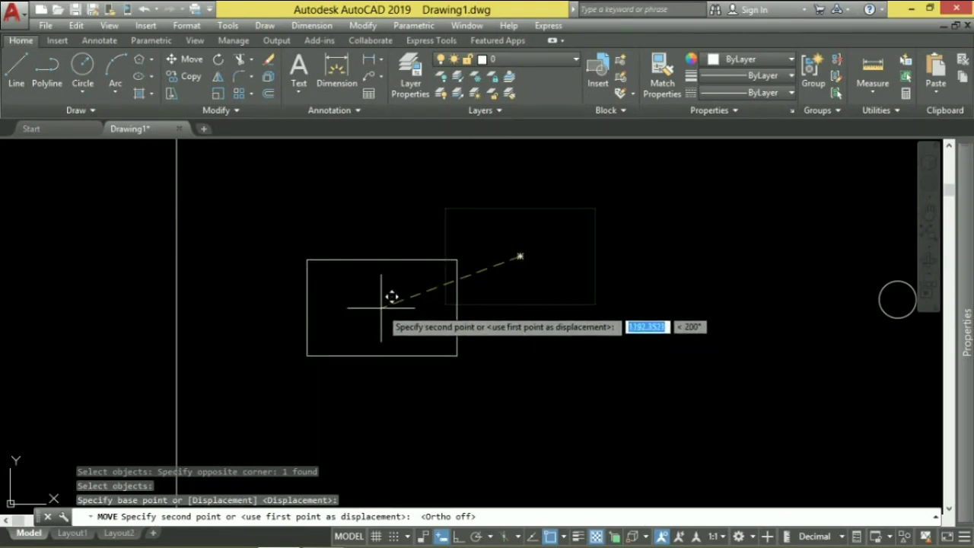
pyautogui.click(382, 307)
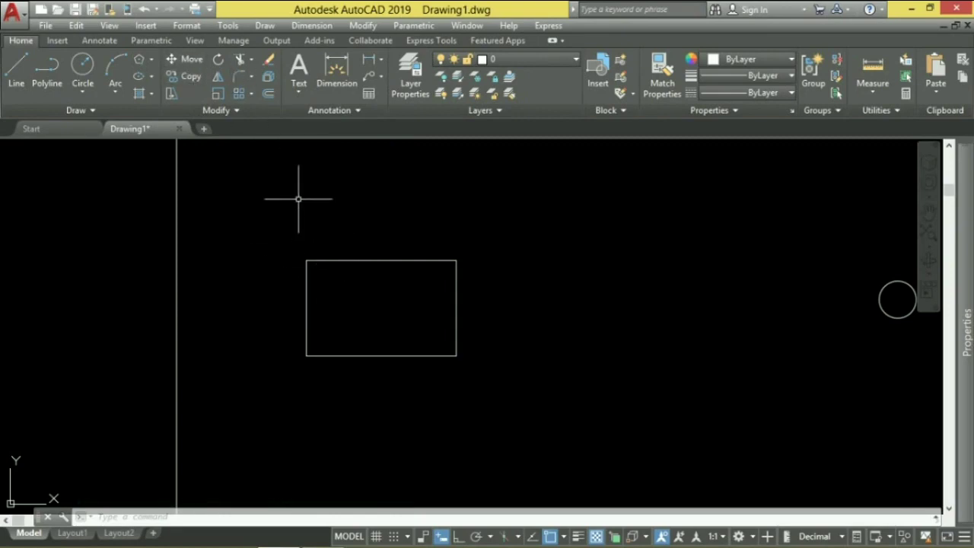
# Step: Copy the rectangle from its centre, placing one copy about 1700 units away at about 345°, below and to the right
pyautogui.write('CO')
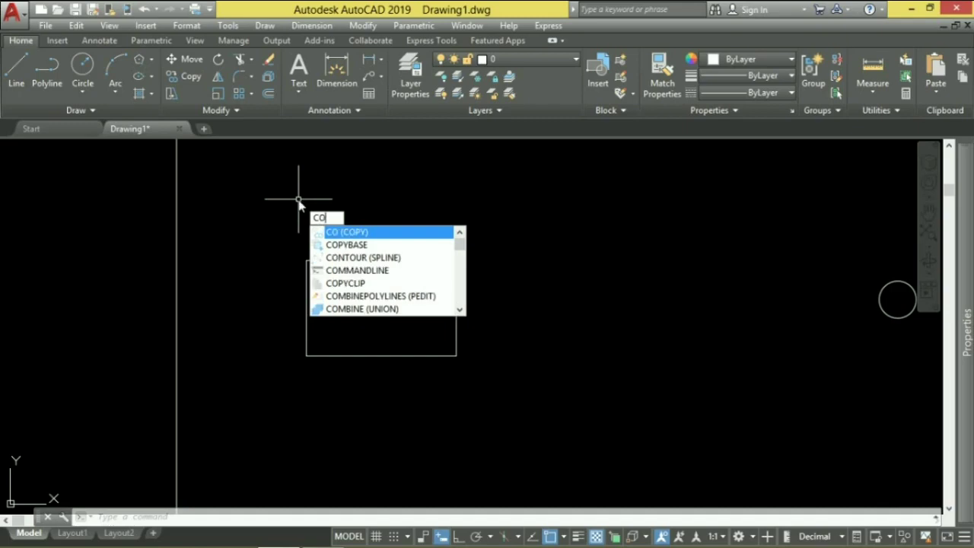
pyautogui.press('BackSpace')
pyautogui.press('BackSpace')
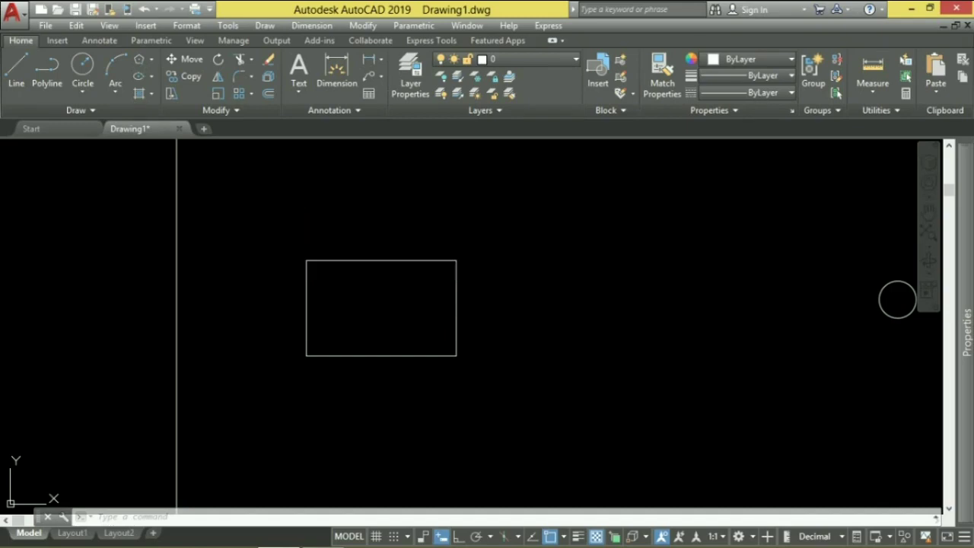
pyautogui.press('Return')
pyautogui.click(496, 388)
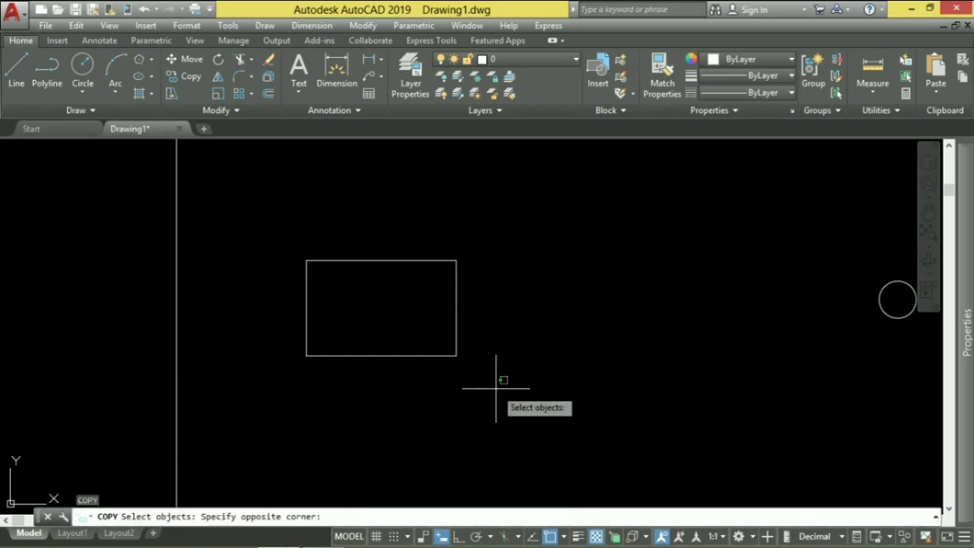
pyautogui.click(256, 232)
pyautogui.press('Return')
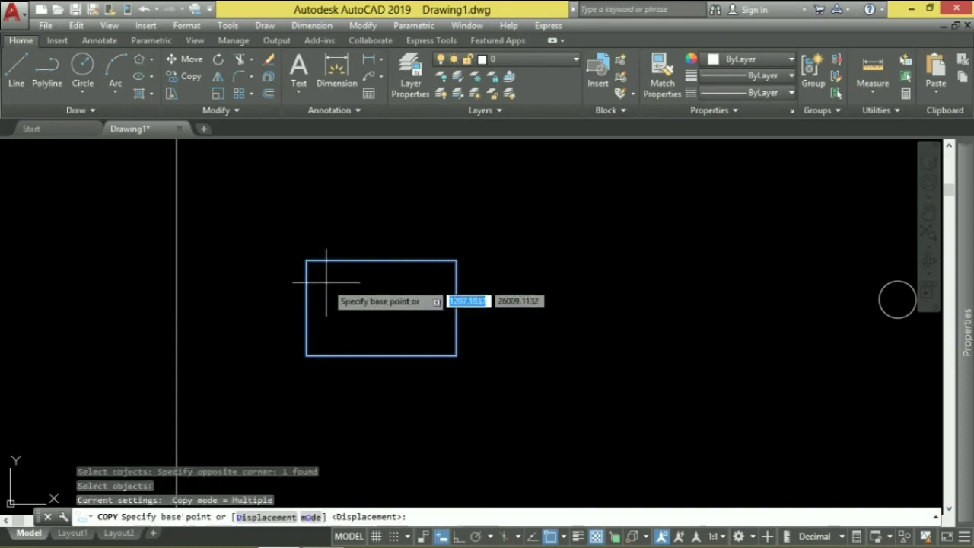
pyautogui.click(381, 308)
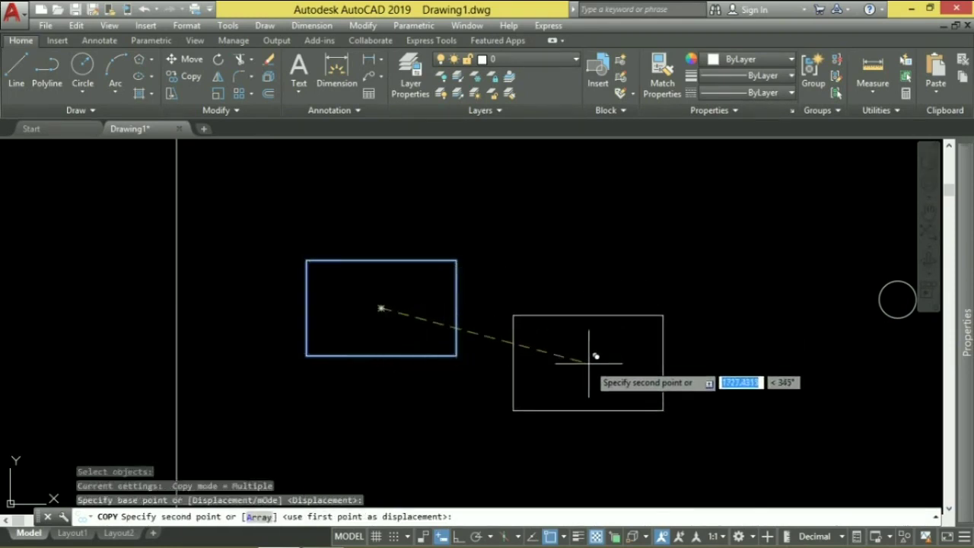
pyautogui.click(588, 363)
pyautogui.rightClick(440, 297)
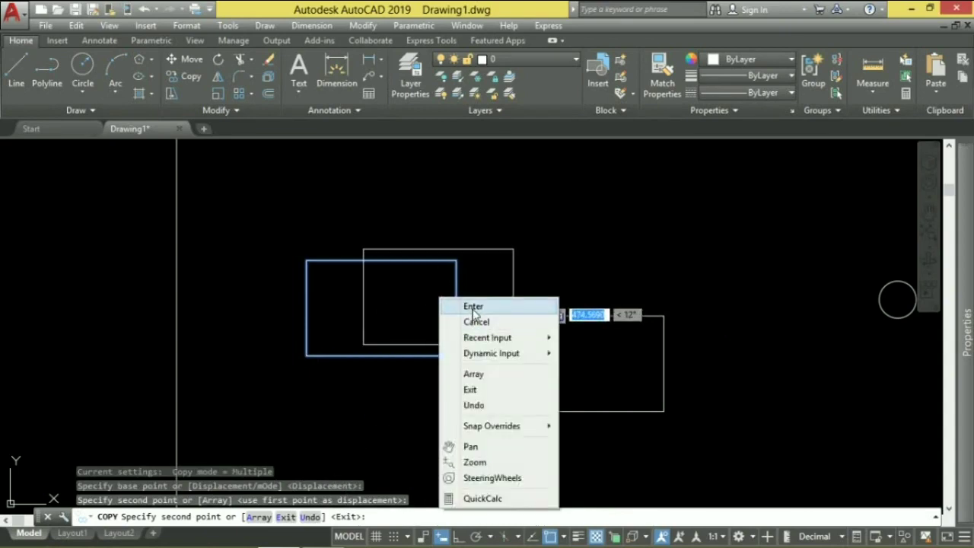
pyautogui.click(473, 307)
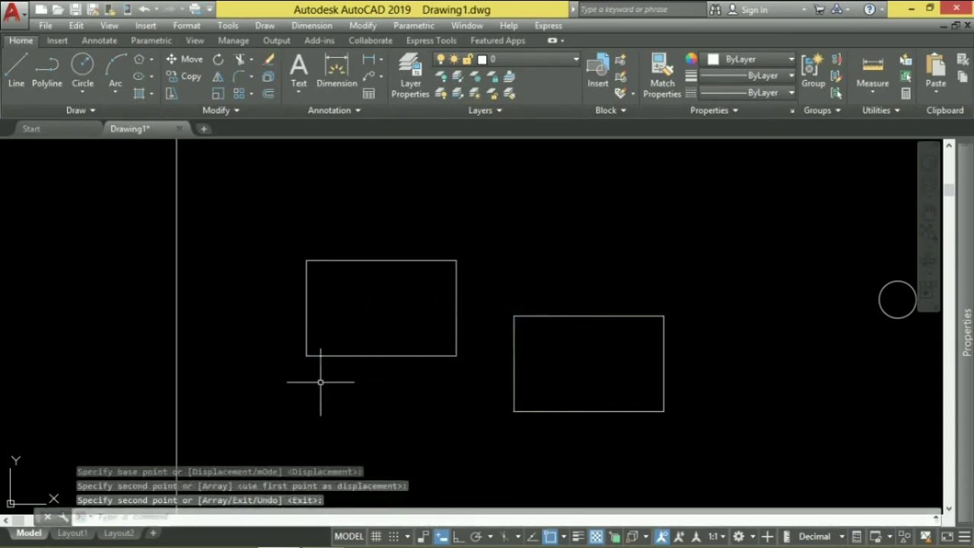
pyautogui.click(477, 381)
pyautogui.click(231, 215)
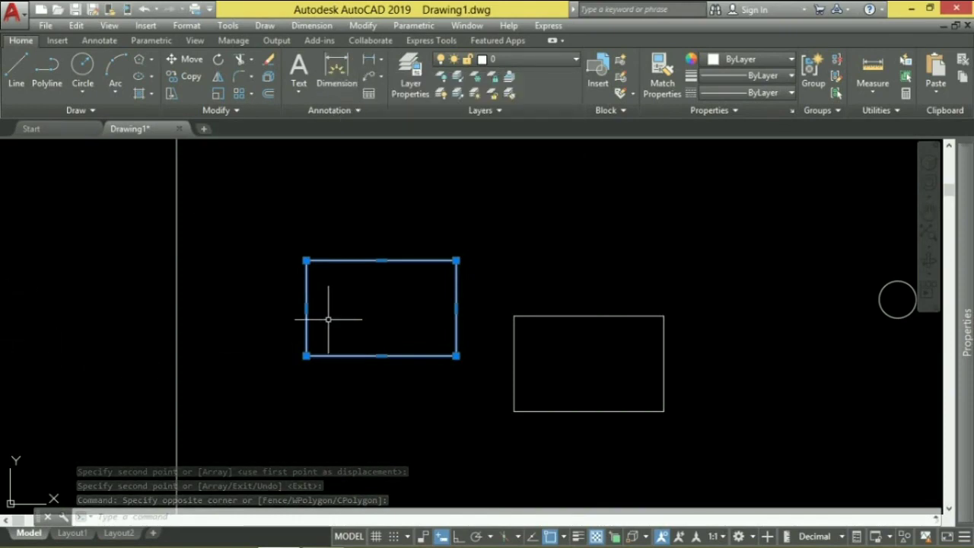
pyautogui.press('Escape')
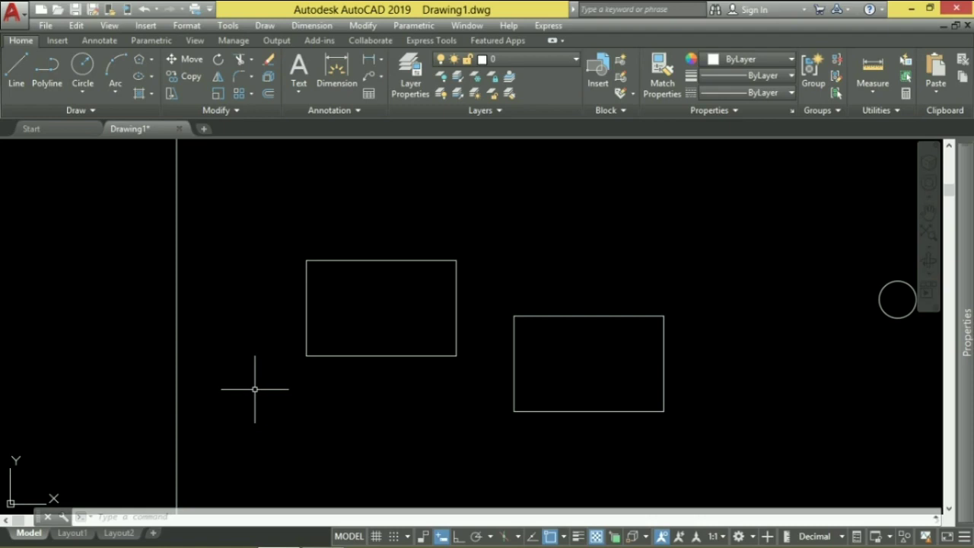
# Step: Mirror the middle rectangle across a vertical line just to its left with Ortho on, keeping the source object
pyautogui.click(216, 79)
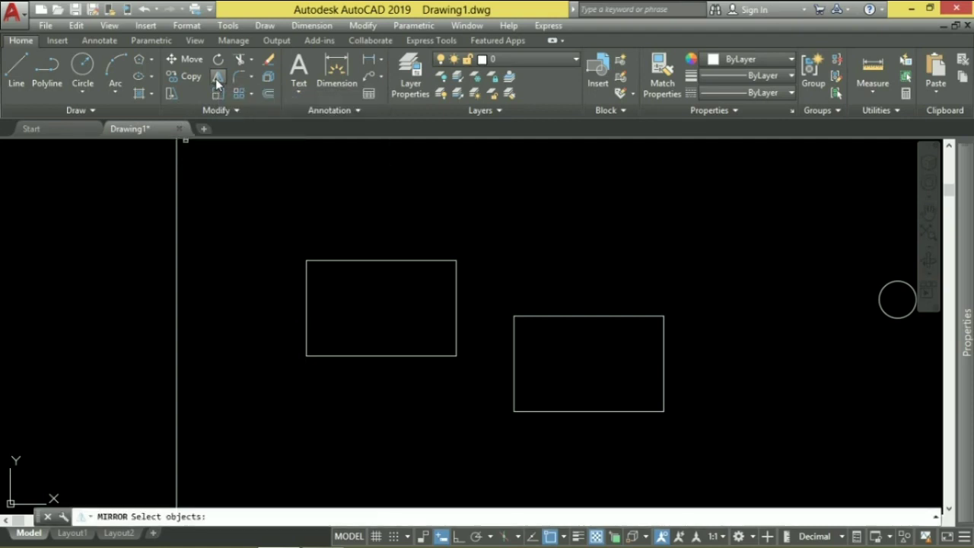
pyautogui.click(474, 374)
pyautogui.click(292, 234)
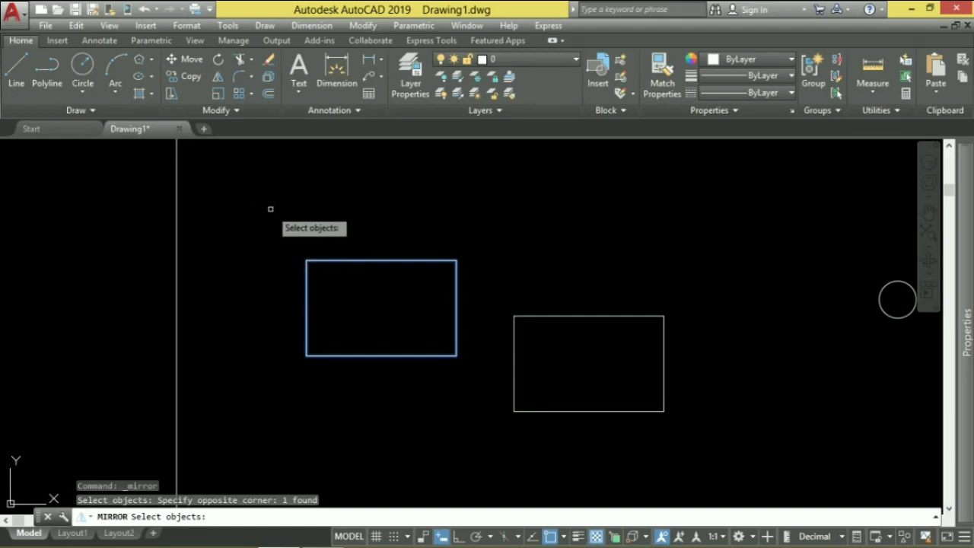
pyautogui.press('Return')
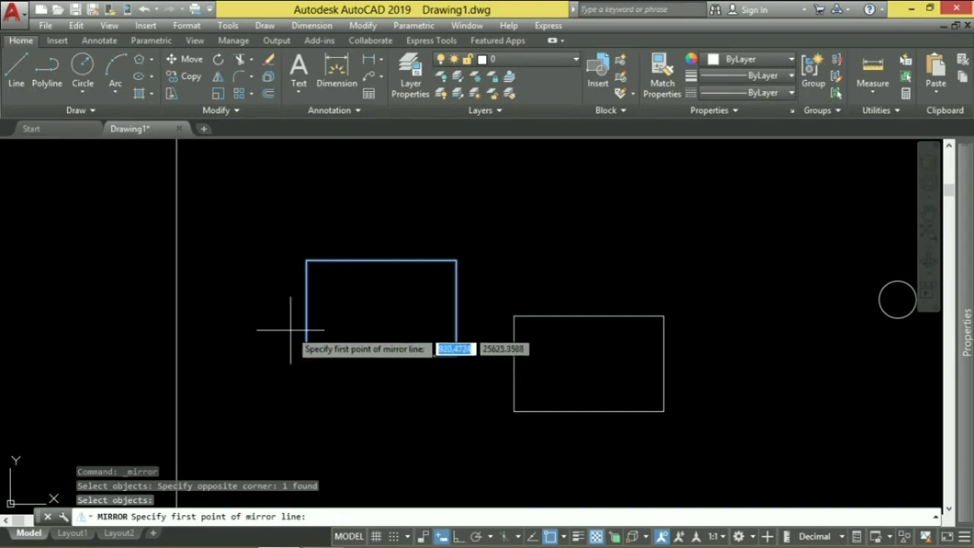
pyautogui.click(266, 408)
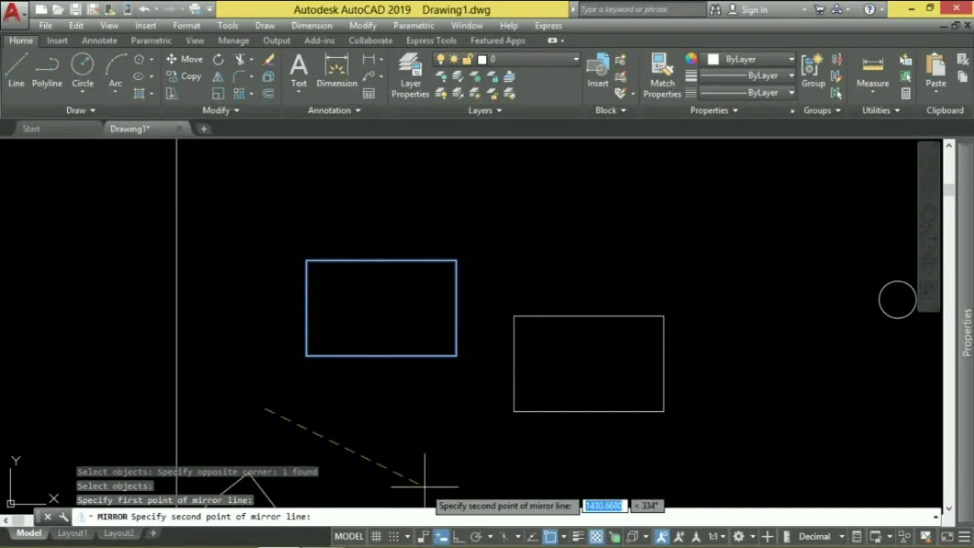
pyautogui.press('F8')
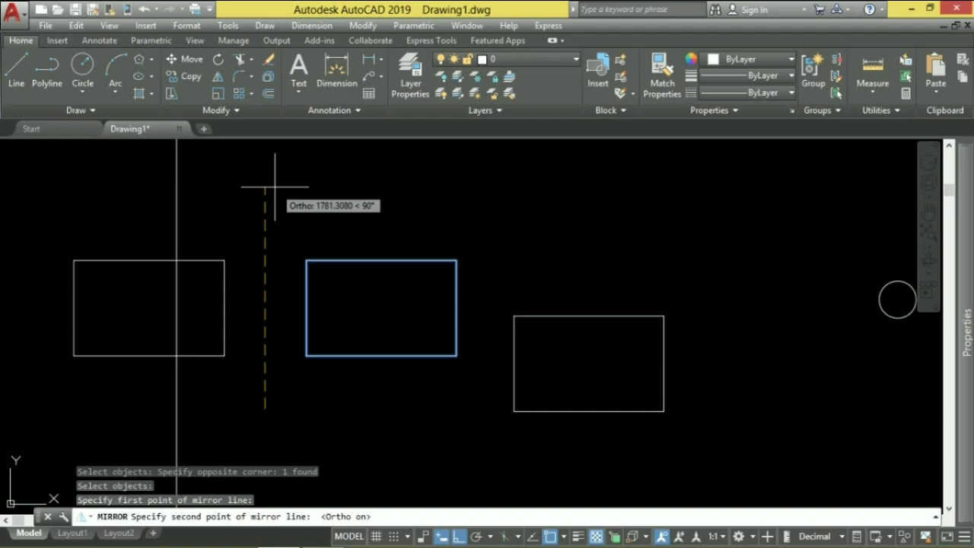
pyautogui.click(274, 186)
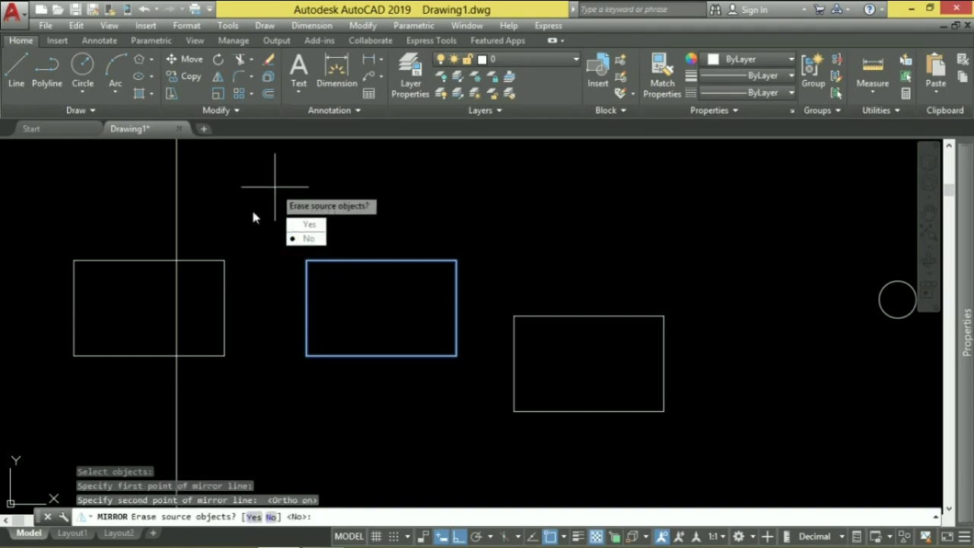
pyautogui.click(307, 241)
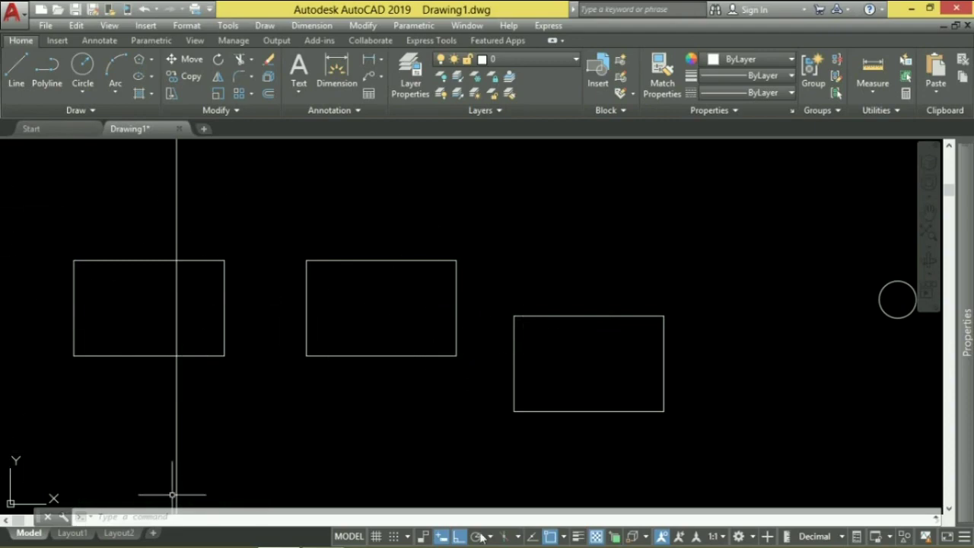
pyautogui.click(219, 93)
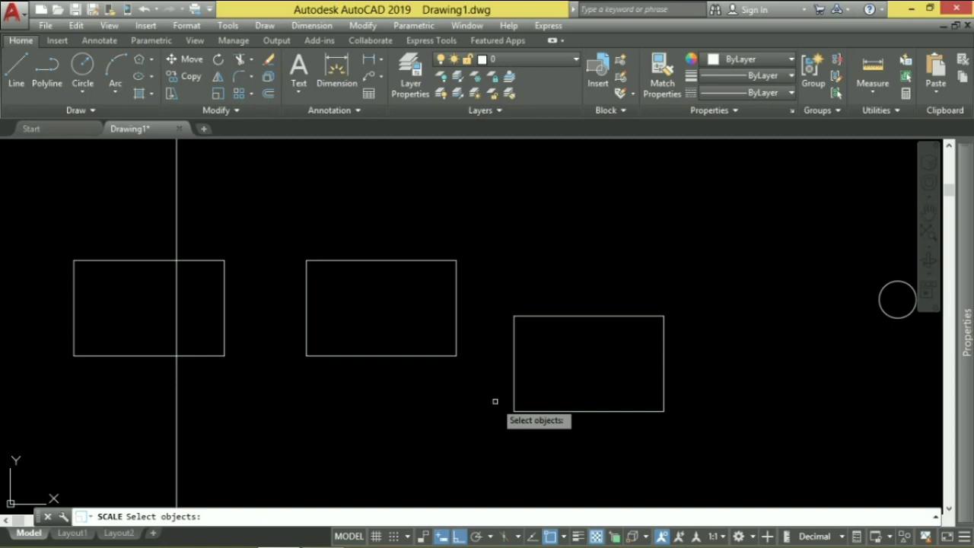
pyautogui.write('sc')
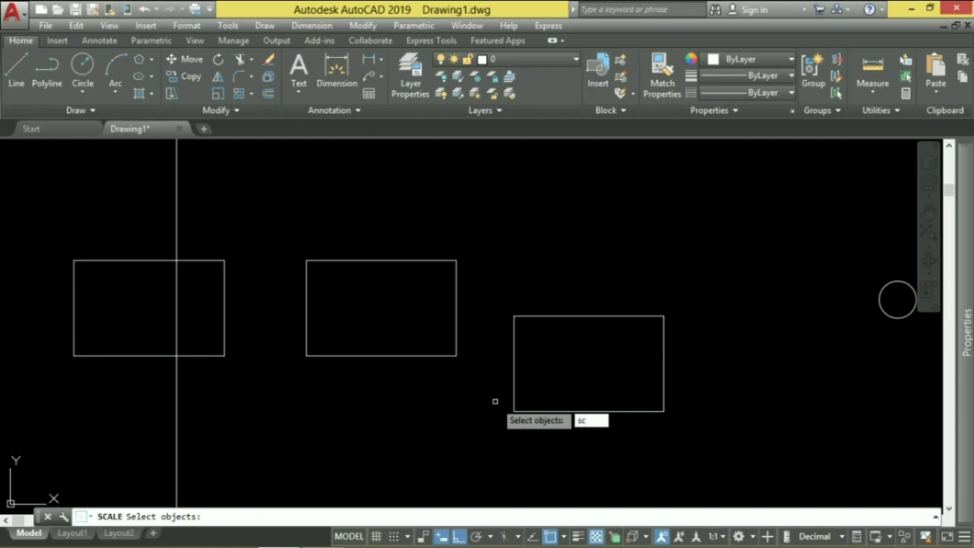
pyautogui.press('Return')
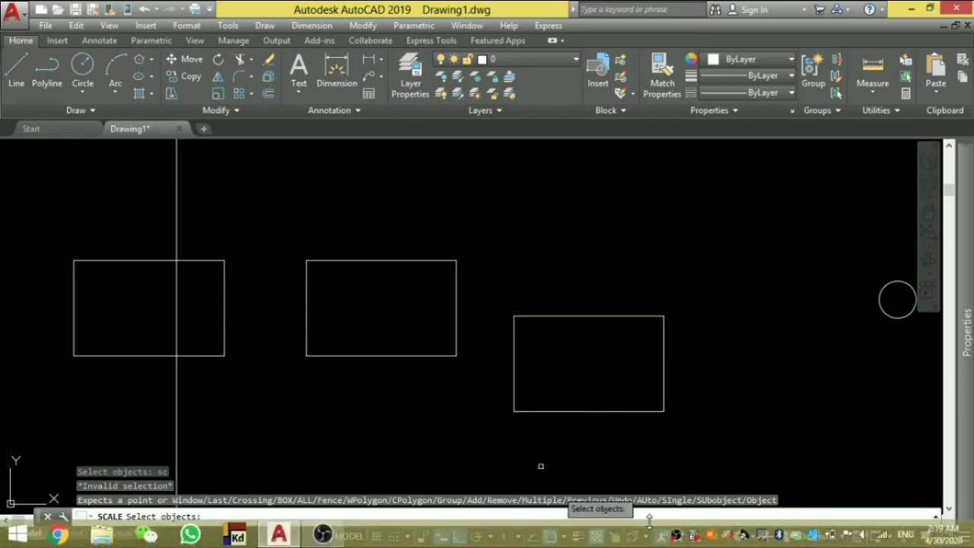
pyautogui.click(692, 424)
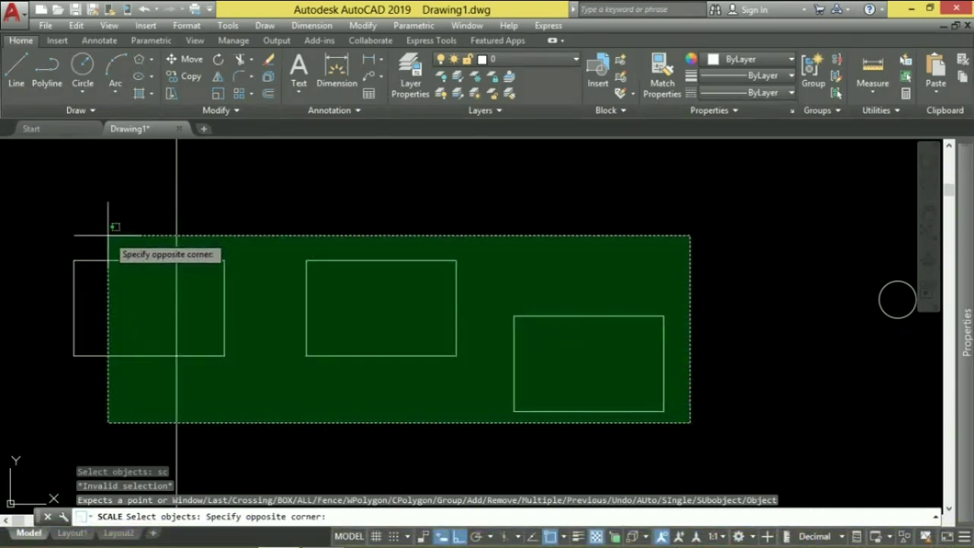
pyautogui.click(43, 229)
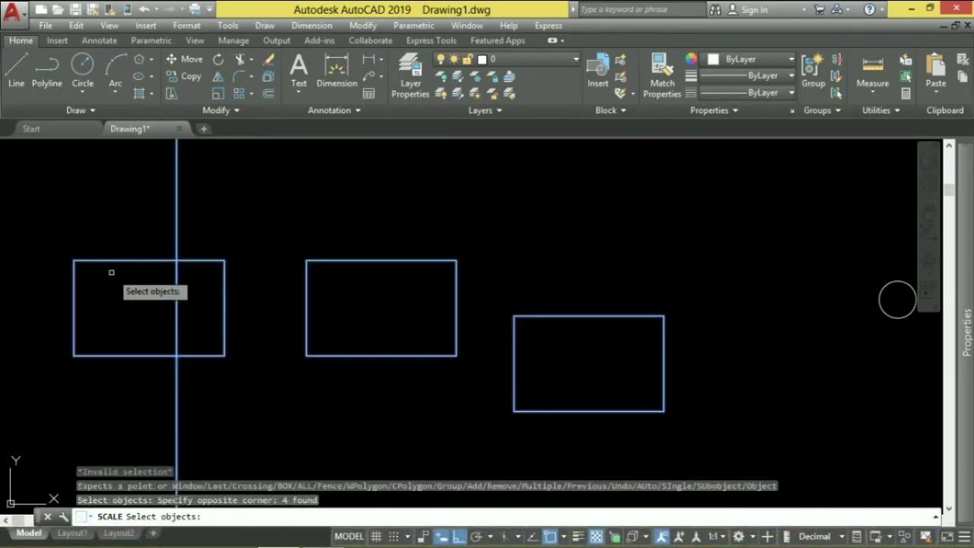
pyautogui.press('Escape')
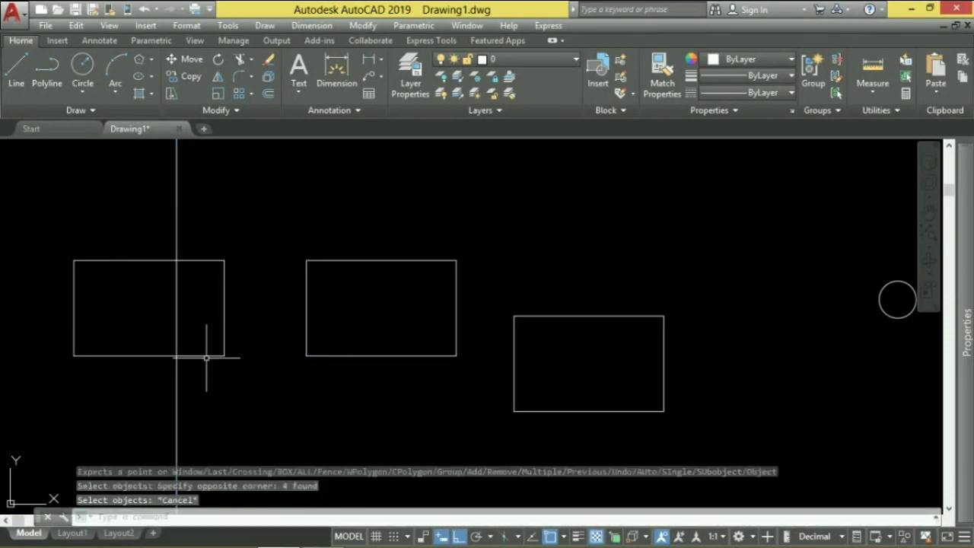
# Step: Draw a horizontal line above the middle rectangle, about as long as the rectangle is wide
pyautogui.scroll(-2, 305, 370)
pyautogui.moveTo(304, 370); pyautogui.dragTo(284, 329, button='middle')
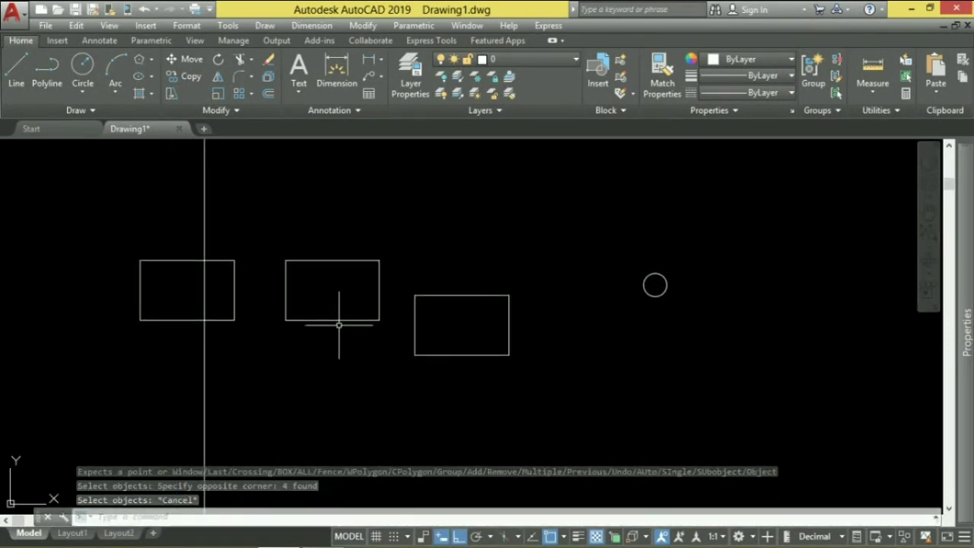
pyautogui.click(251, 60)
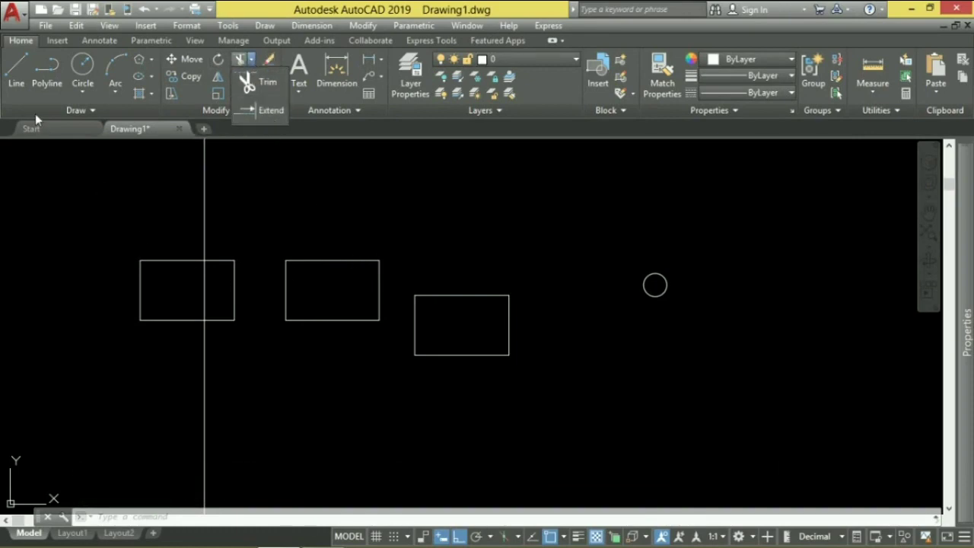
pyautogui.click(17, 74)
pyautogui.click(342, 222)
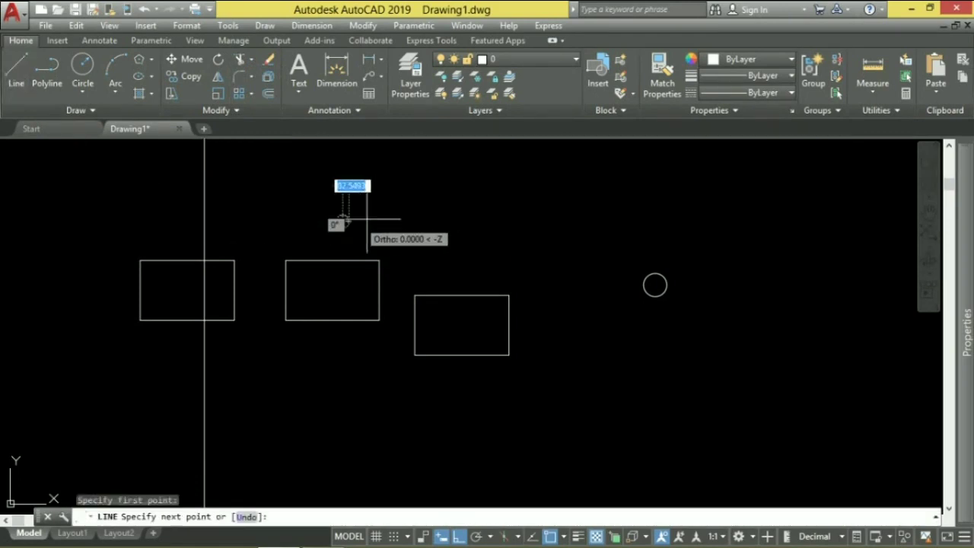
pyautogui.click(432, 198)
pyautogui.rightClick(435, 197)
pyautogui.click(467, 206)
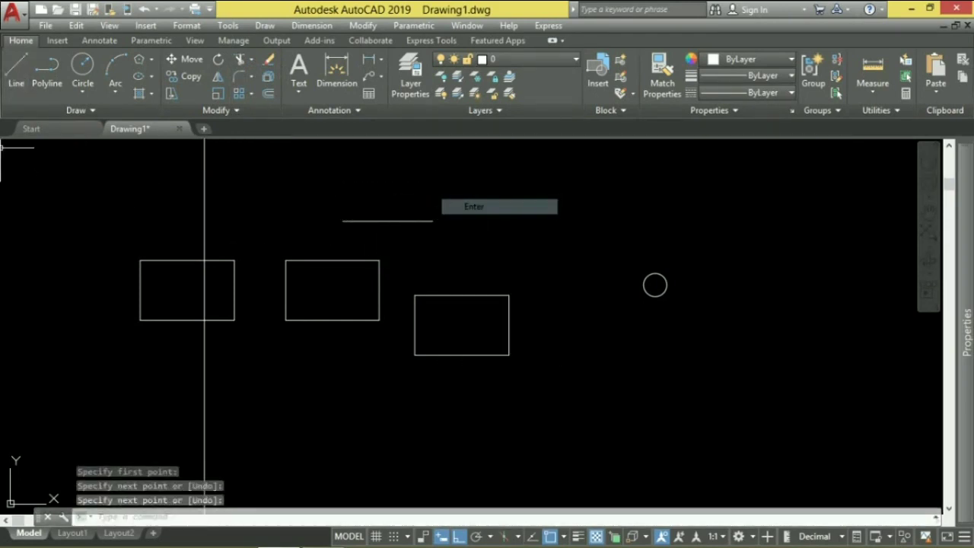
# Step: Turn Ortho off and draw a two-segment V-shaped line whose long first segment slopes down to the right across the horizontal line
pyautogui.click(18, 90)
pyautogui.click(338, 177)
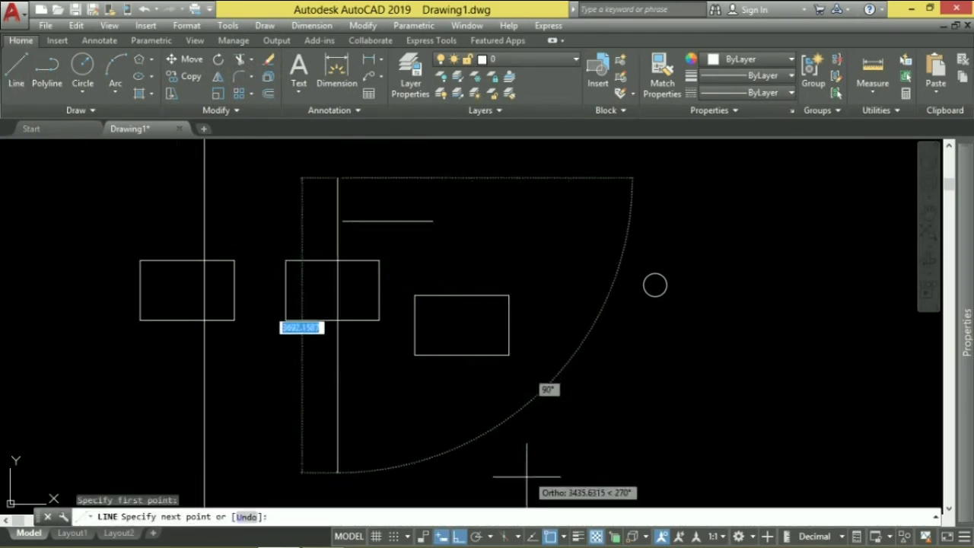
pyautogui.click(459, 536)
pyautogui.click(412, 253)
pyautogui.rightClick(435, 242)
pyautogui.click(432, 222)
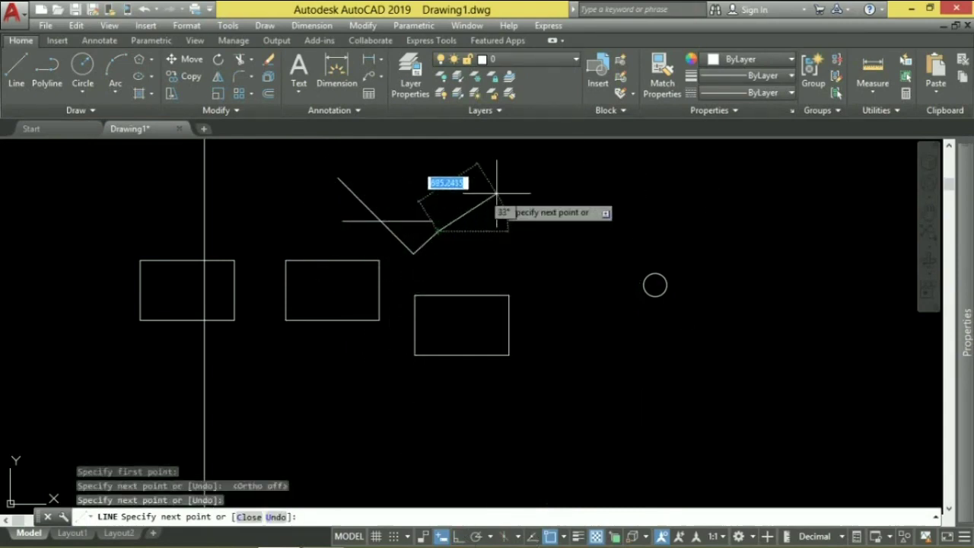
pyautogui.rightClick(497, 194)
pyautogui.click(532, 204)
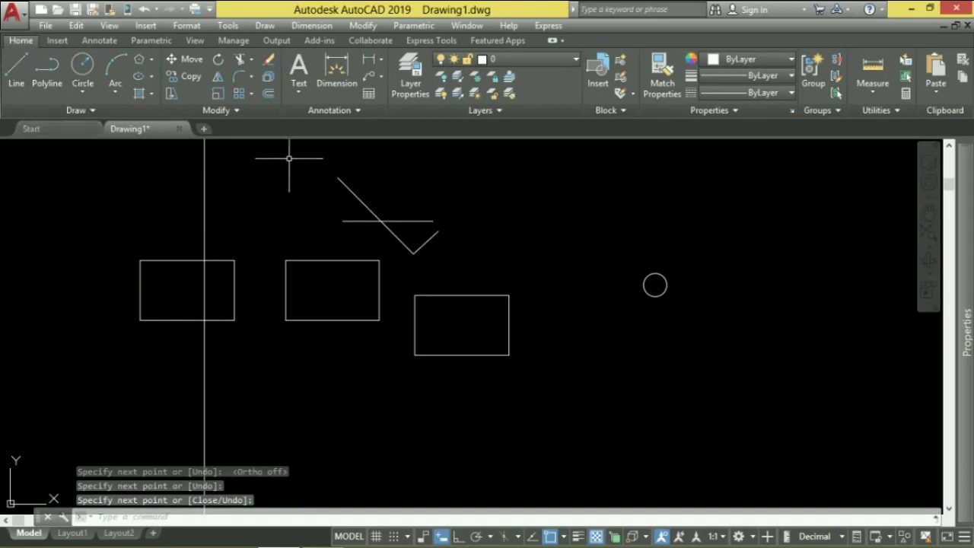
# Step: Draw a separate line sloping gently down to the right, above and to the right of the V-shaped lines
pyautogui.click(23, 80)
pyautogui.click(431, 187)
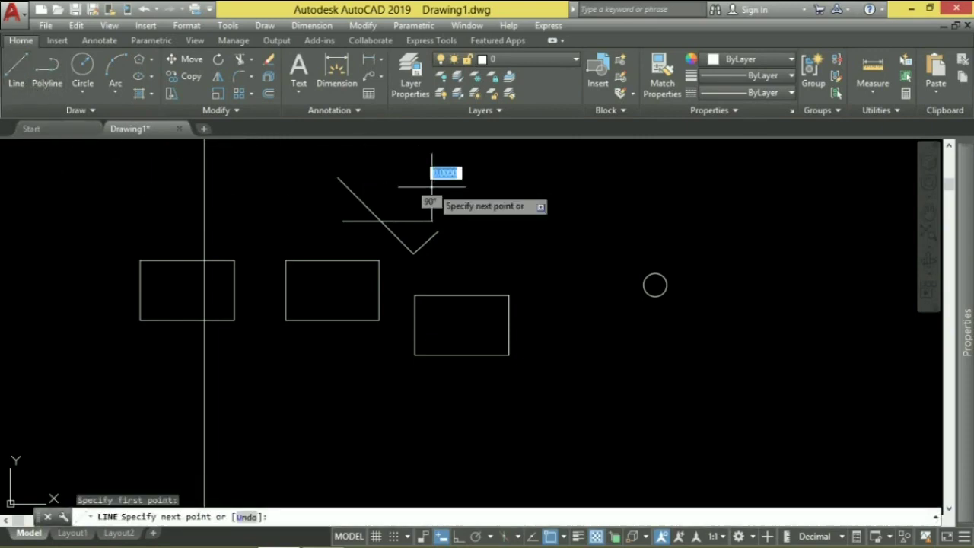
pyautogui.rightClick(544, 212)
pyautogui.click(556, 220)
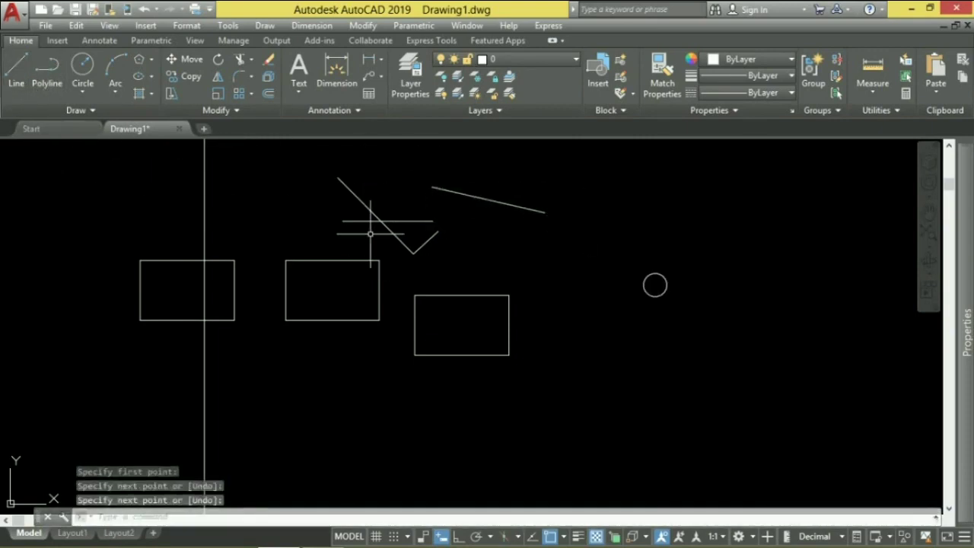
# Step: Trim off the part of the long diagonal above the horizontal line, using the three crossing lines as cutting edges
pyautogui.click(454, 251)
pyautogui.click(357, 206)
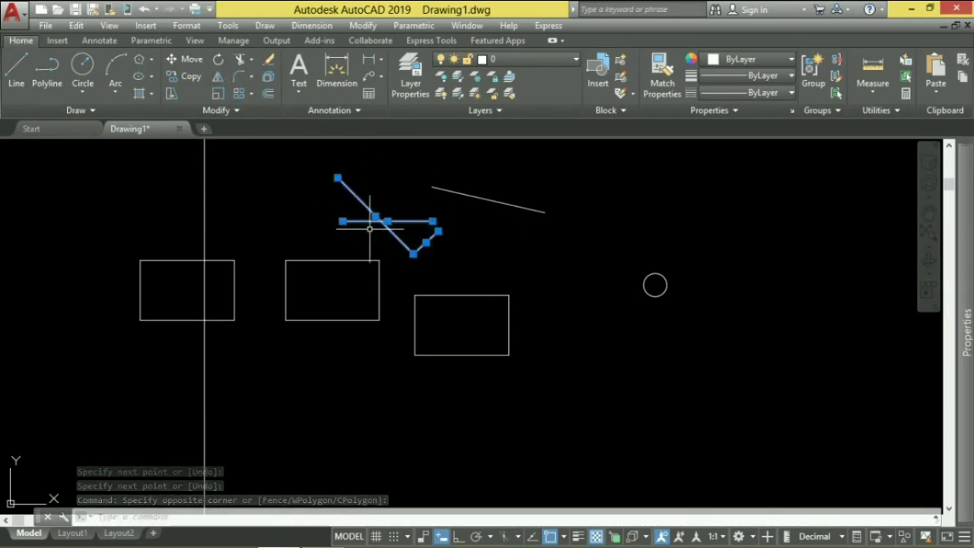
pyautogui.write('TR')
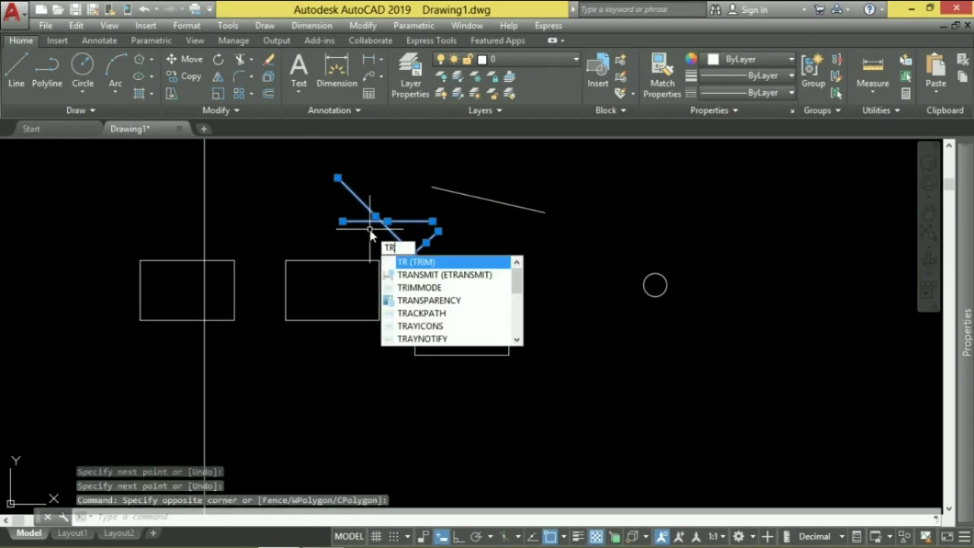
pyautogui.press('Return')
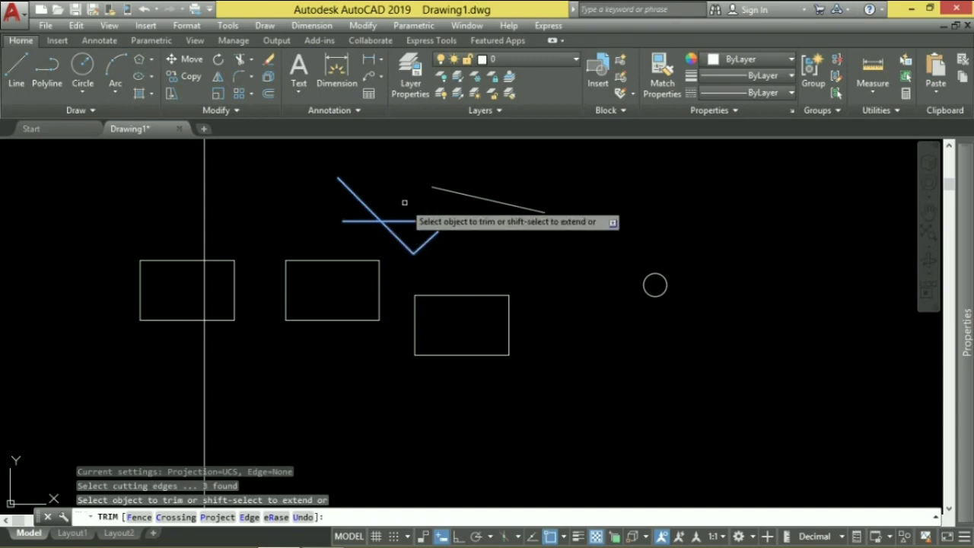
pyautogui.click(363, 206)
pyautogui.click(377, 204)
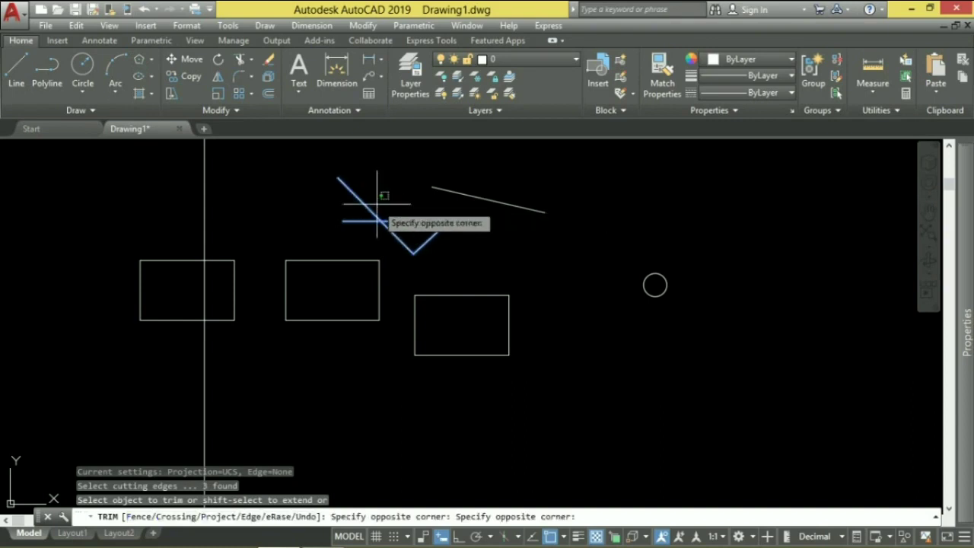
pyautogui.click(320, 188)
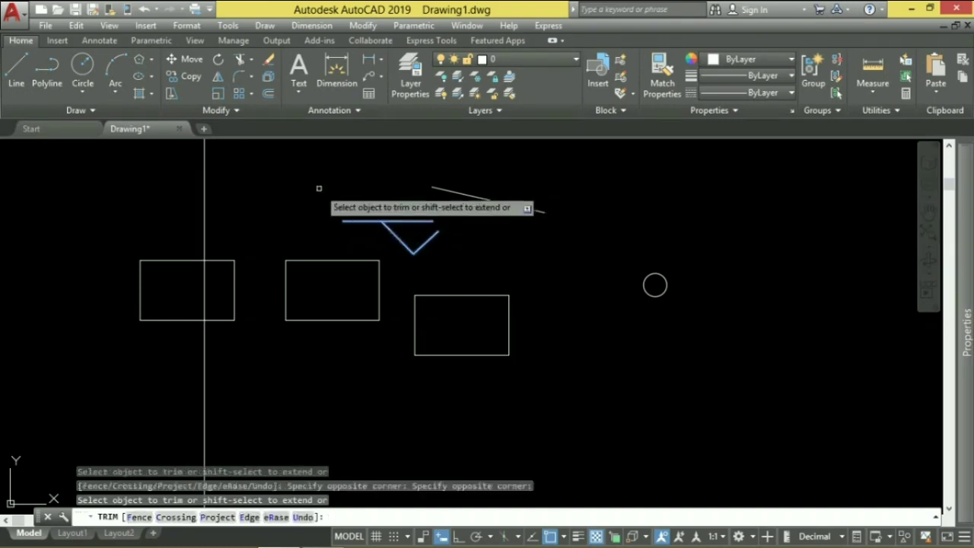
pyautogui.rightClick(320, 190)
pyautogui.click(339, 197)
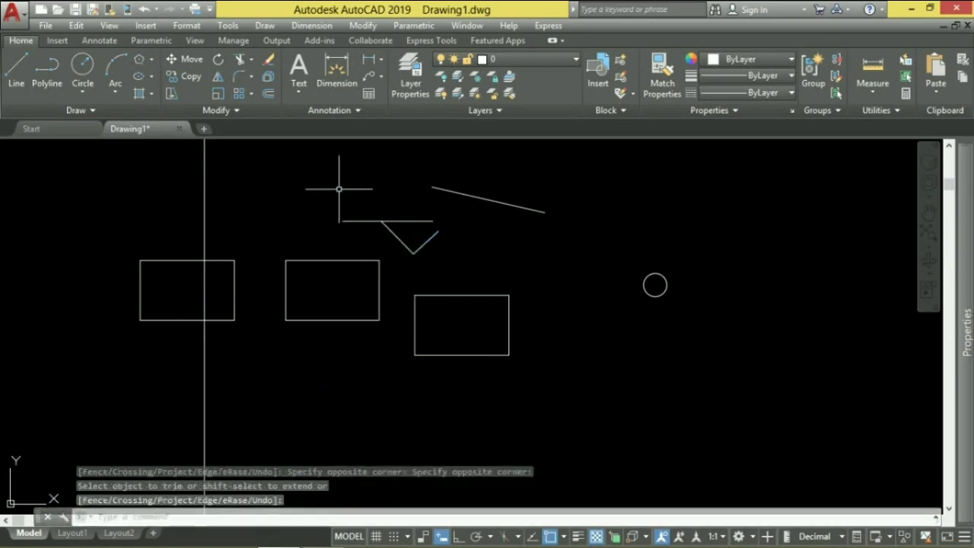
# Step: Extend the short right-hand segment of the V up to the gently sloping line
pyautogui.click(433, 233)
pyautogui.click(479, 206)
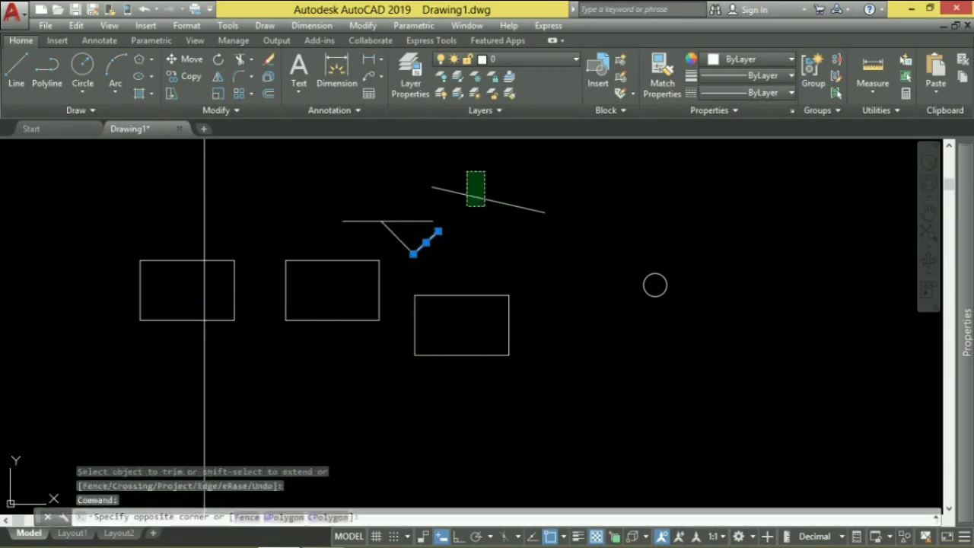
pyautogui.click(461, 174)
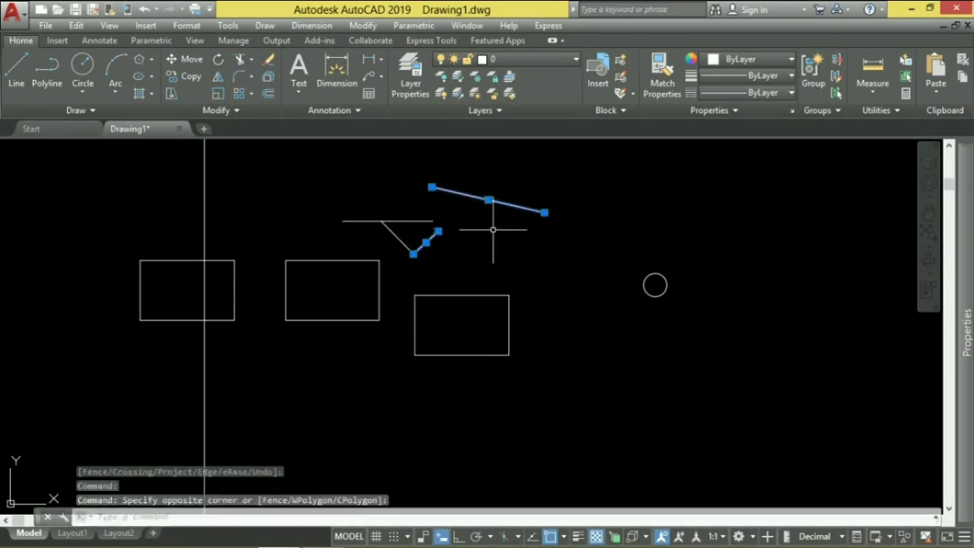
pyautogui.write('E')
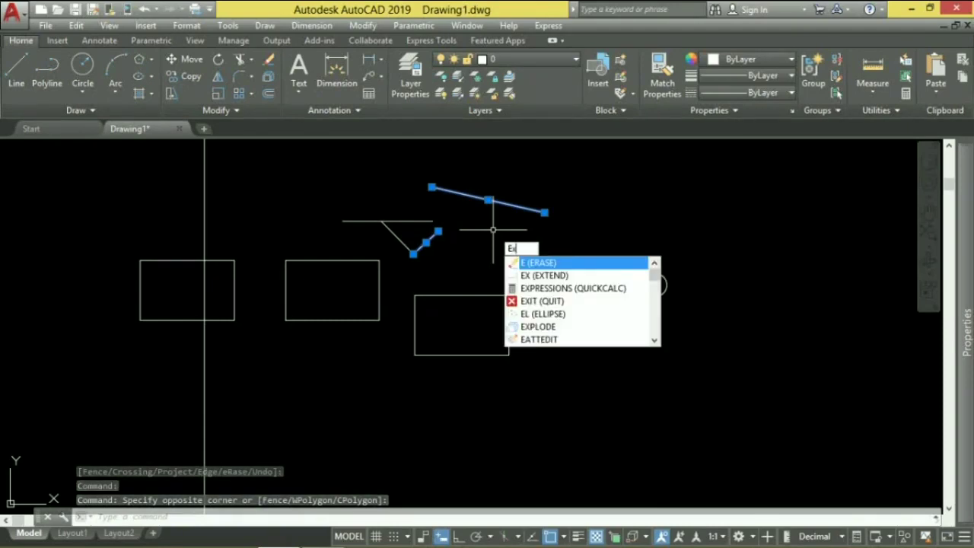
pyautogui.write('X')
pyautogui.press('Return')
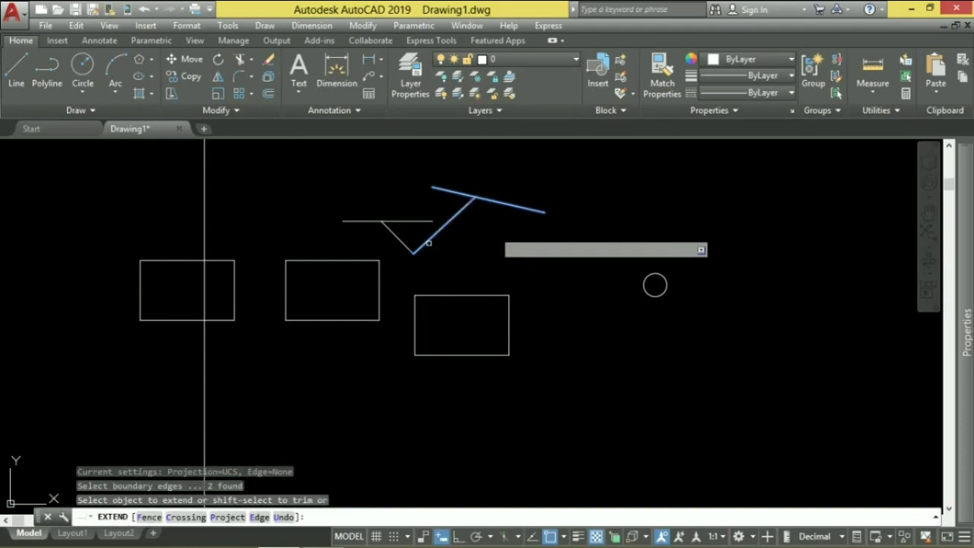
pyautogui.click(424, 243)
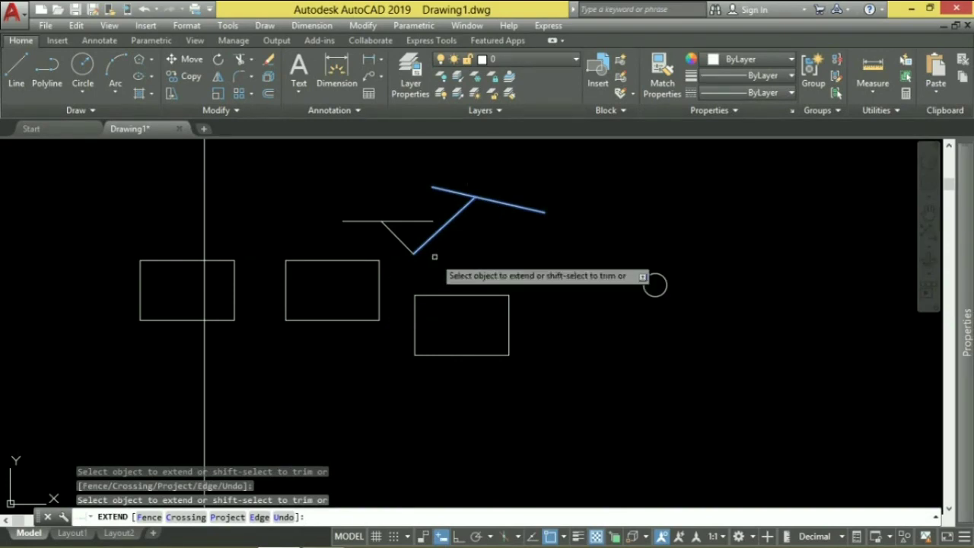
pyautogui.press('Escape')
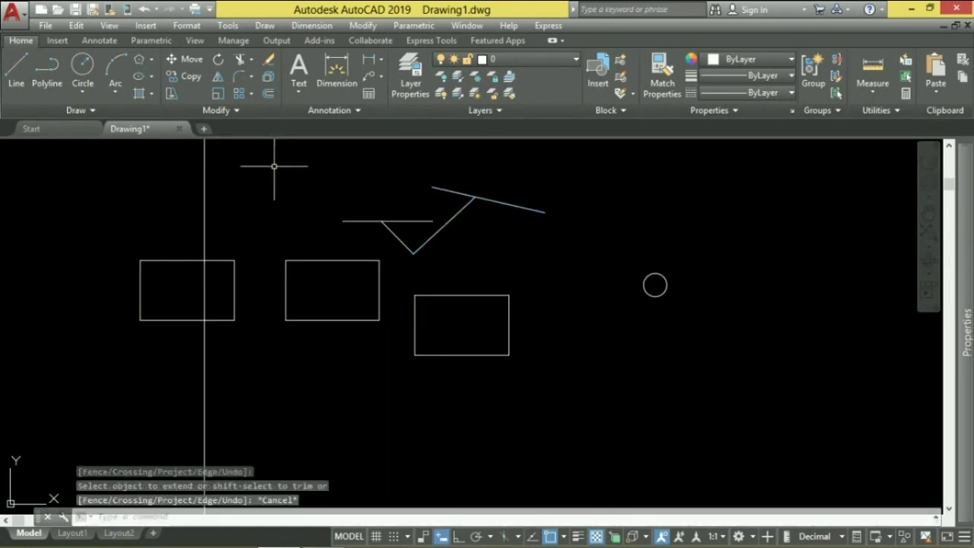
pyautogui.click(250, 78)
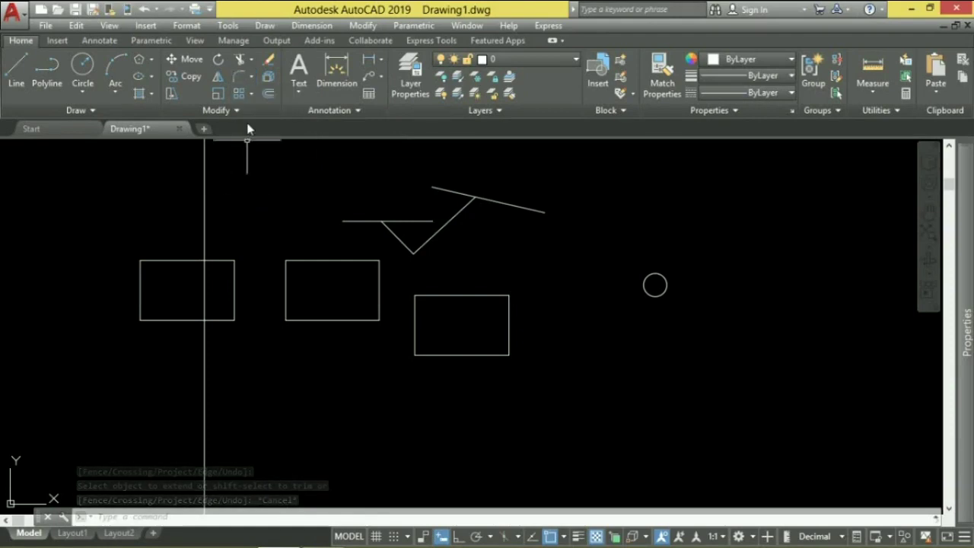
pyautogui.click(252, 93)
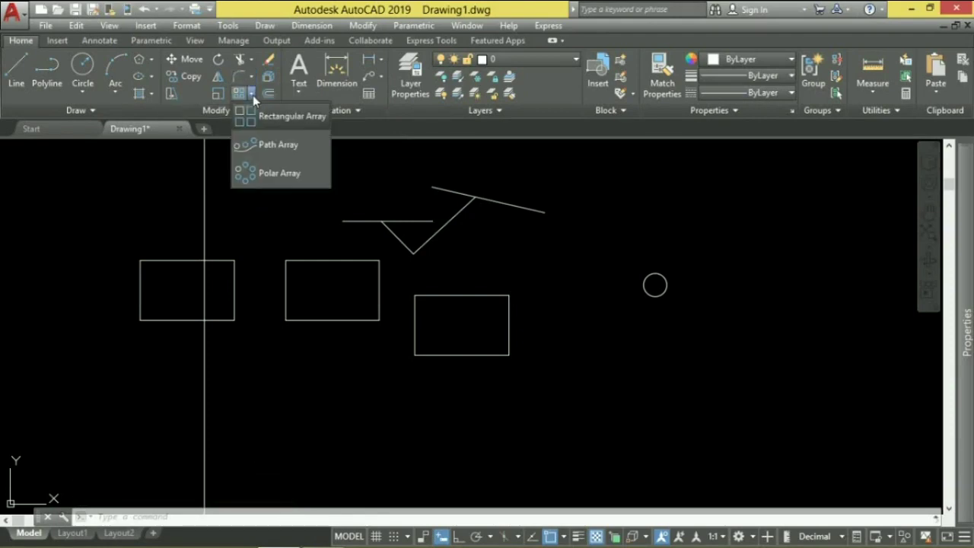
pyautogui.click(286, 223)
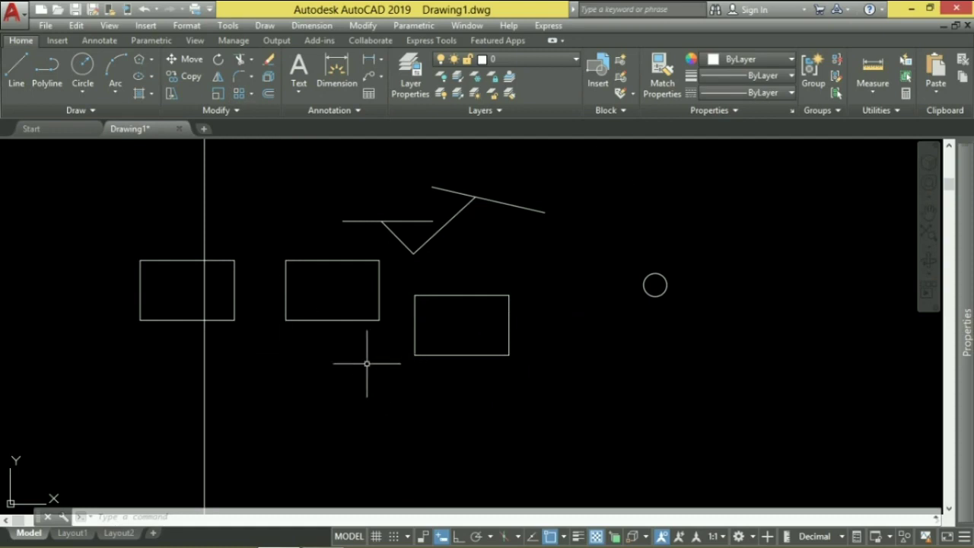
# Step: Try to erase the middle one of the three rectangles with the Erase command, selecting it with a crossing window
pyautogui.click(270, 62)
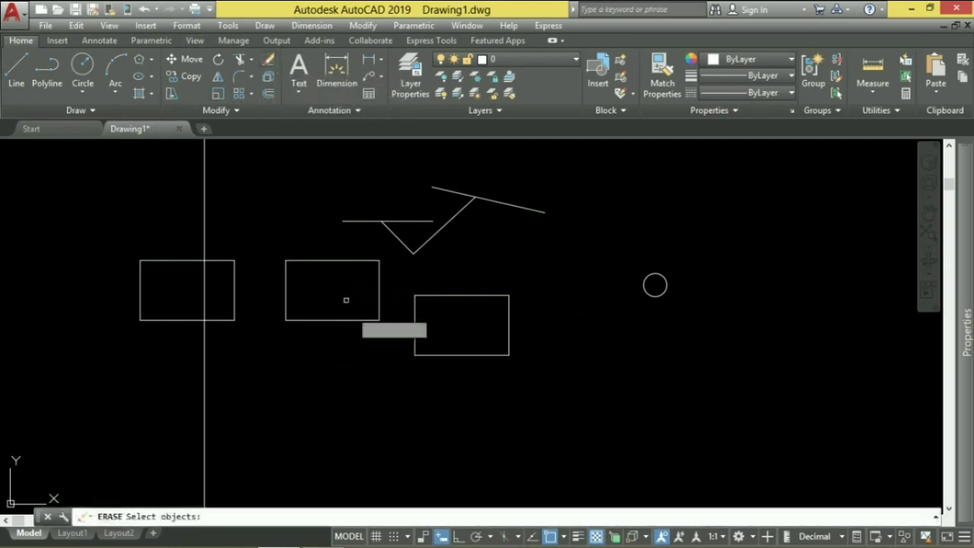
pyautogui.click(381, 361)
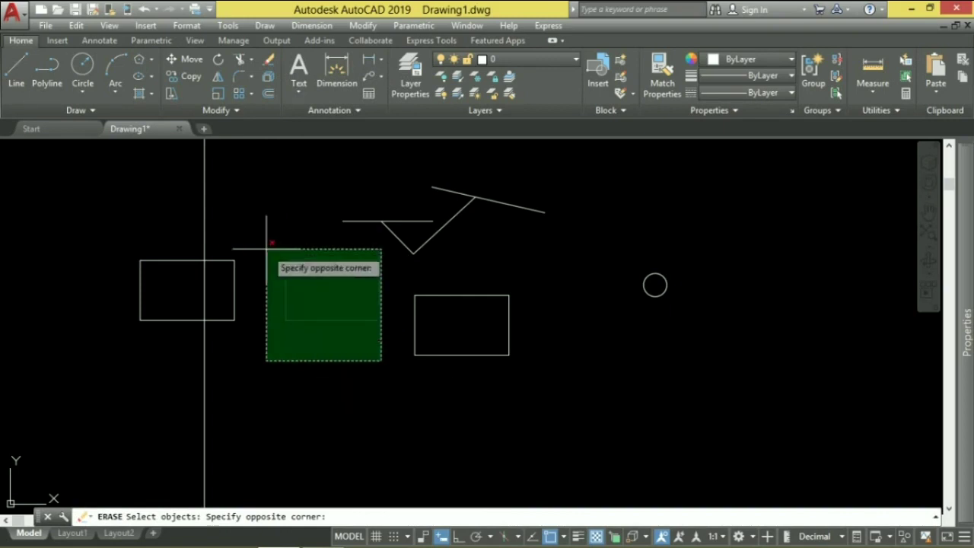
pyautogui.click(337, 365)
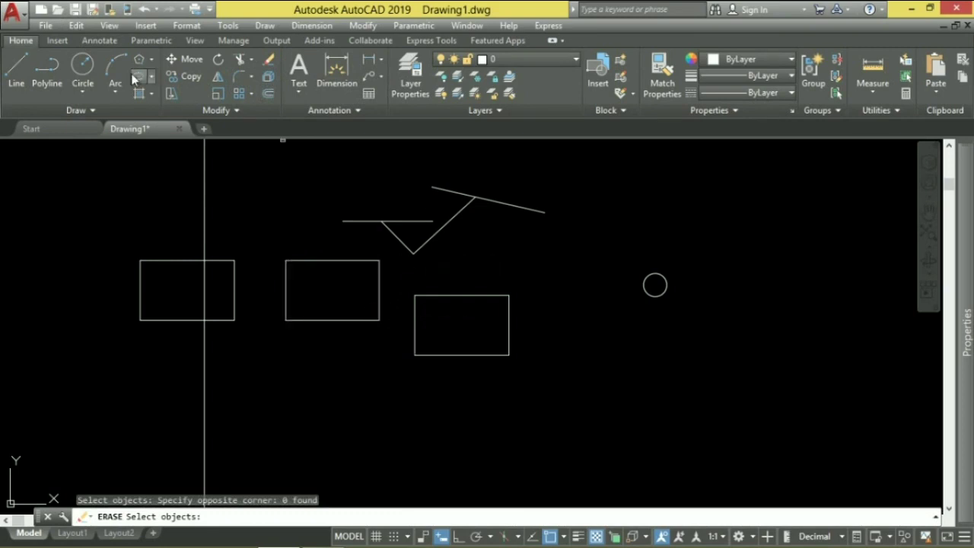
pyautogui.click(292, 307)
pyautogui.click(276, 297)
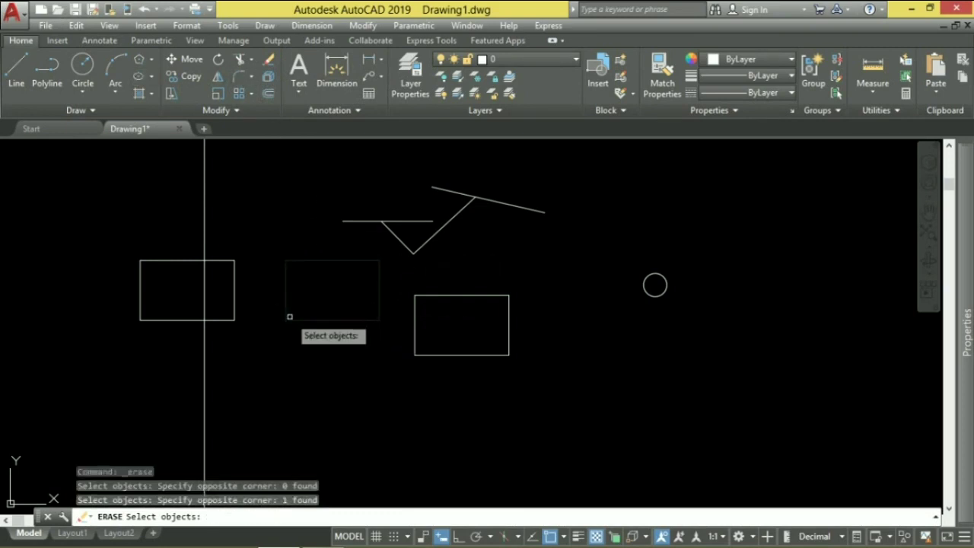
pyautogui.press('Escape')
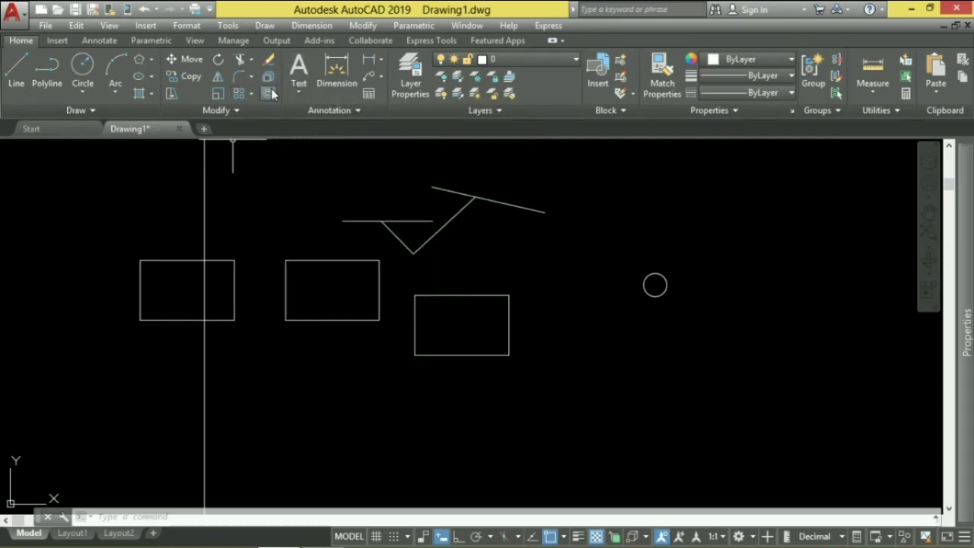
pyautogui.click(268, 92)
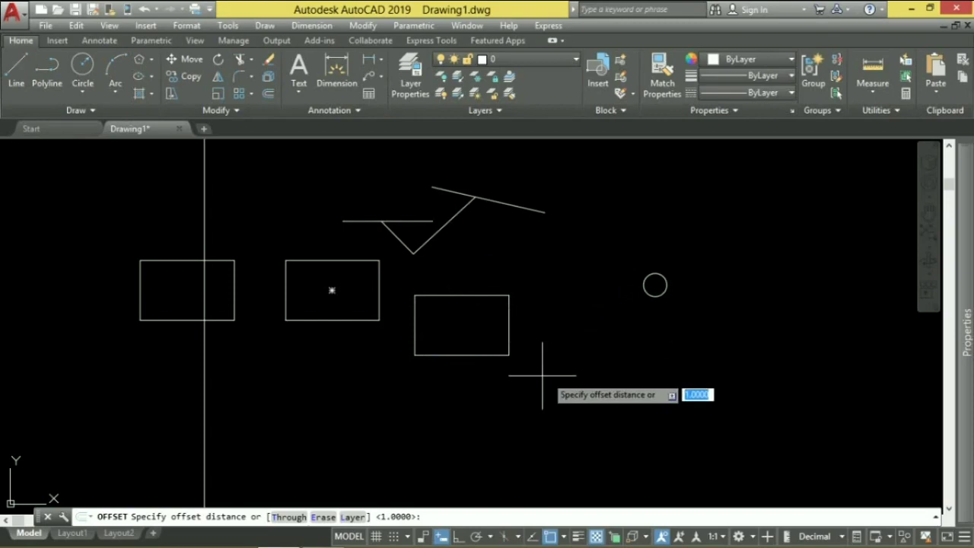
pyautogui.moveTo(651, 332); pyautogui.dragTo(513, 343, button='middle')
pyautogui.scroll(2, 513, 343)
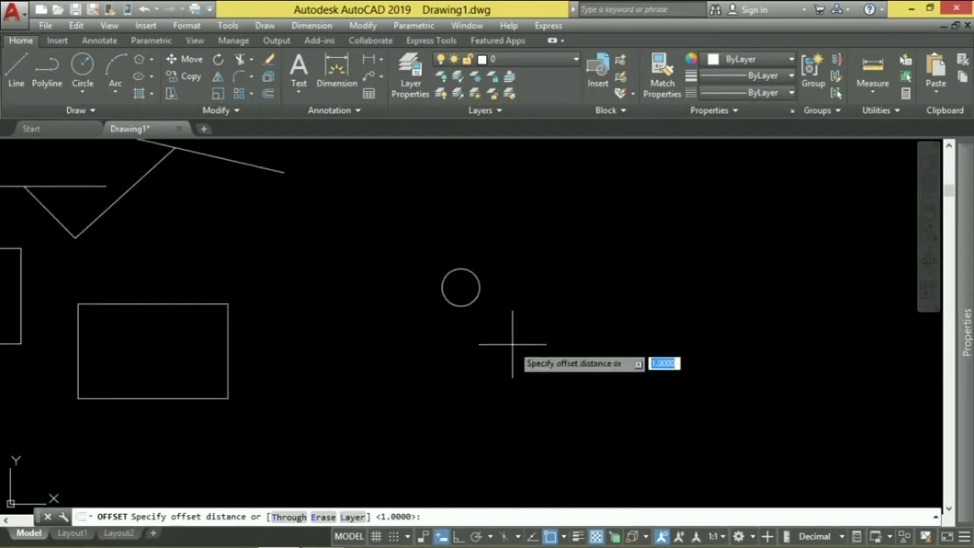
pyautogui.click(511, 349)
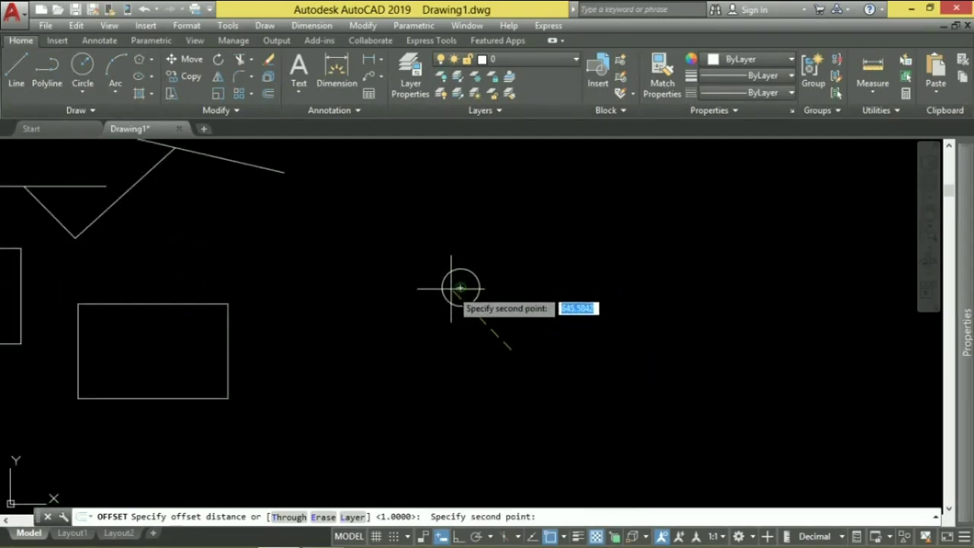
pyautogui.press('Escape')
# Step: Try to offset the small circle outward by a distance of 250
pyautogui.click(497, 324)
pyautogui.click(382, 257)
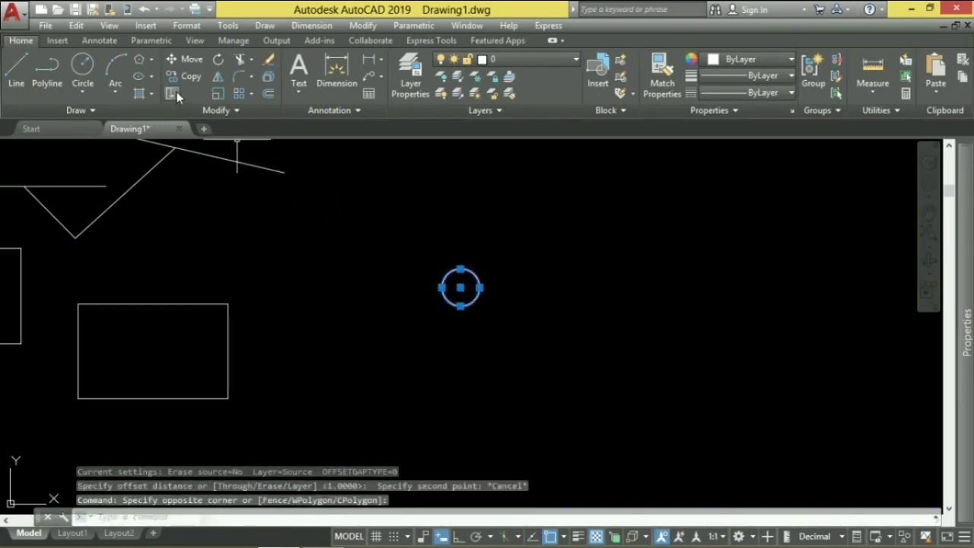
pyautogui.click(266, 93)
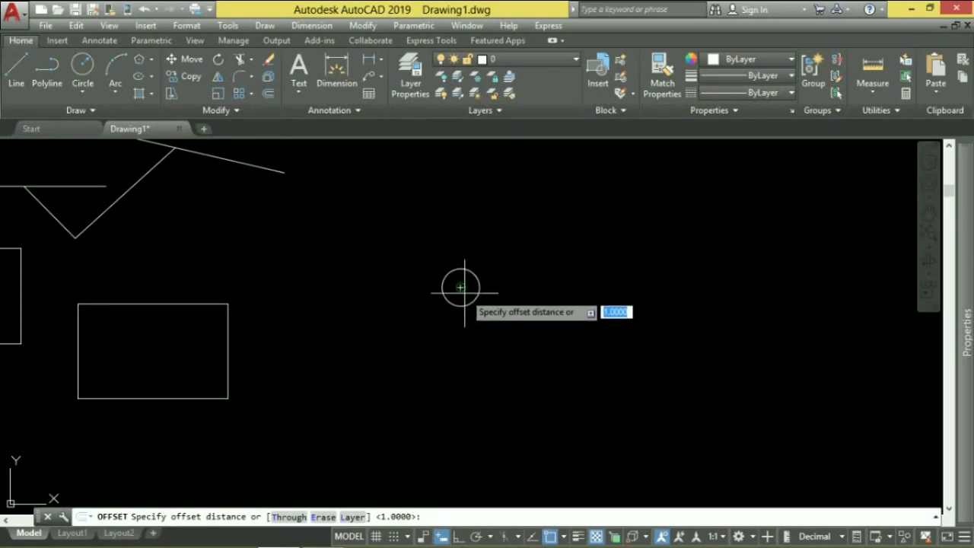
pyautogui.click(461, 289)
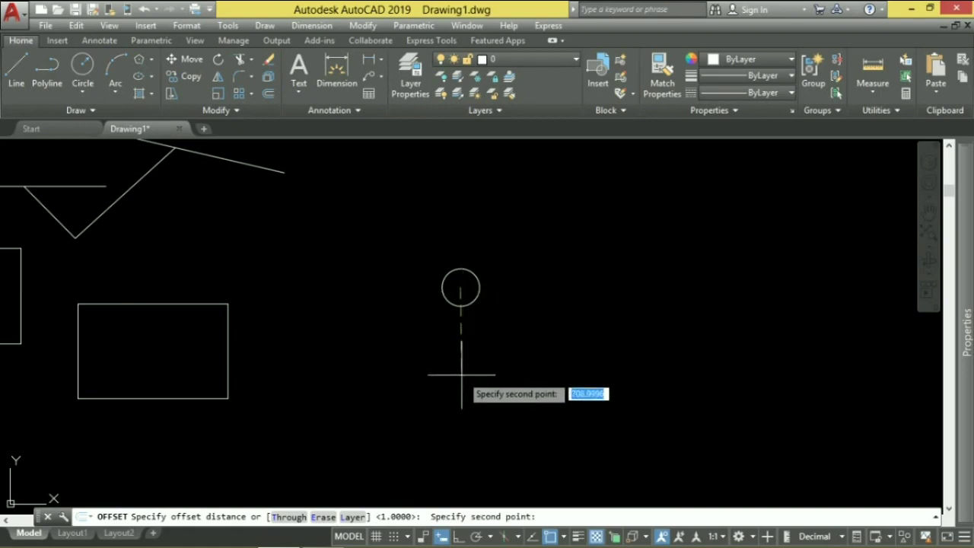
pyautogui.write('1')
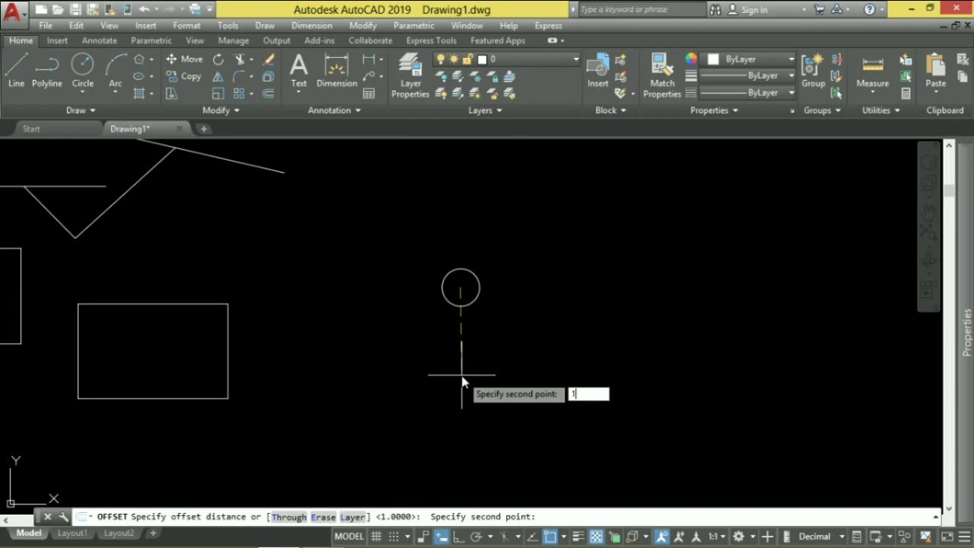
pyautogui.press('BackSpace')
pyautogui.write('250')
pyautogui.press('Return')
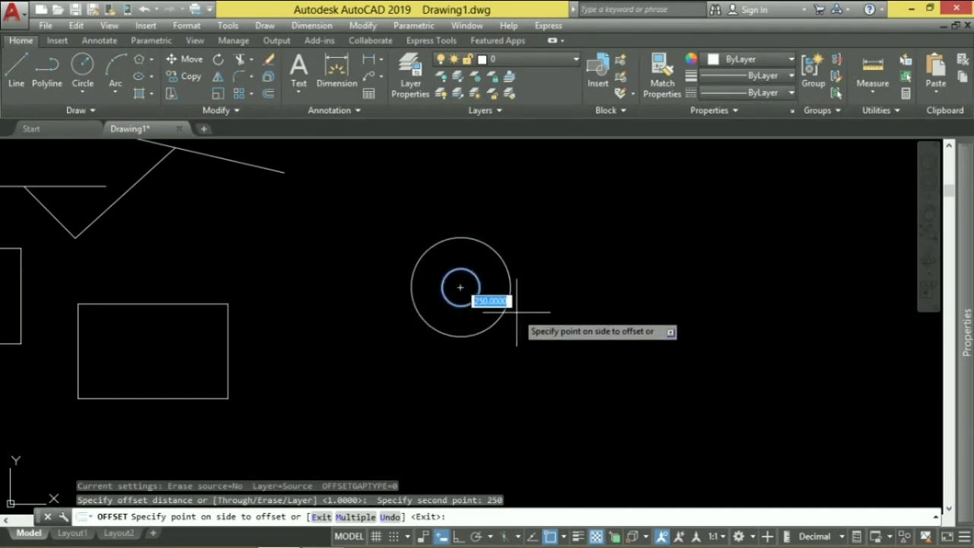
pyautogui.press('Escape')
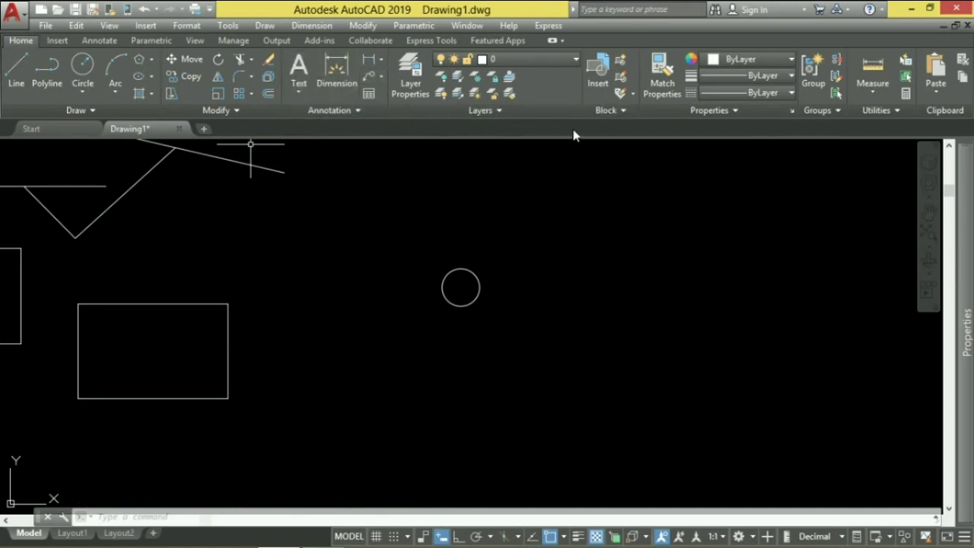
pyautogui.click(311, 97)
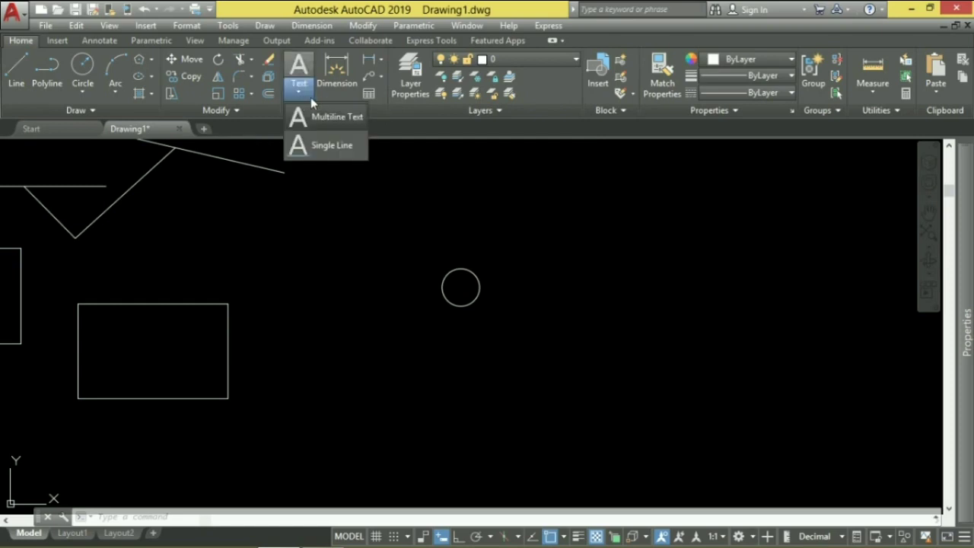
pyautogui.click(508, 61)
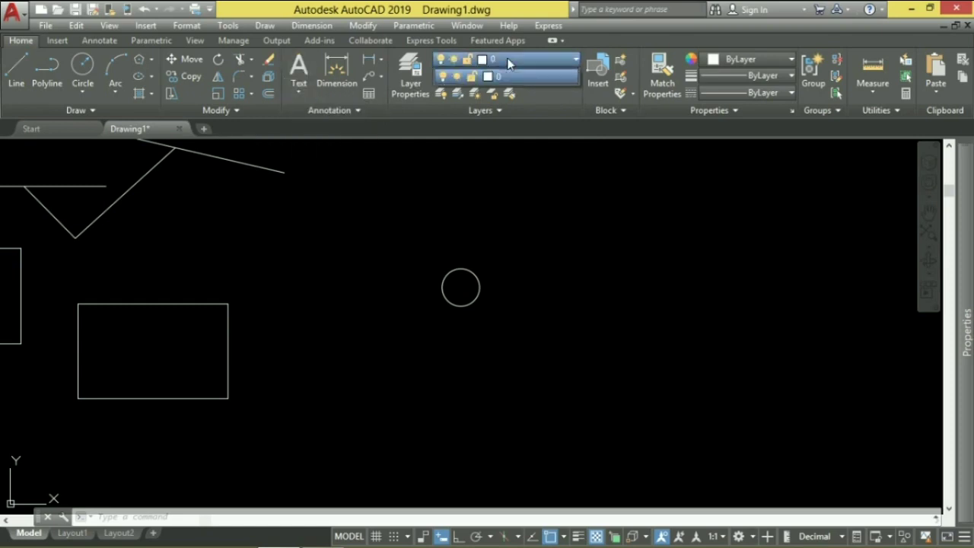
# Step: Examine the text style settings and the dimension style manager, closing each without changes
pyautogui.click(347, 113)
pyautogui.click(349, 113)
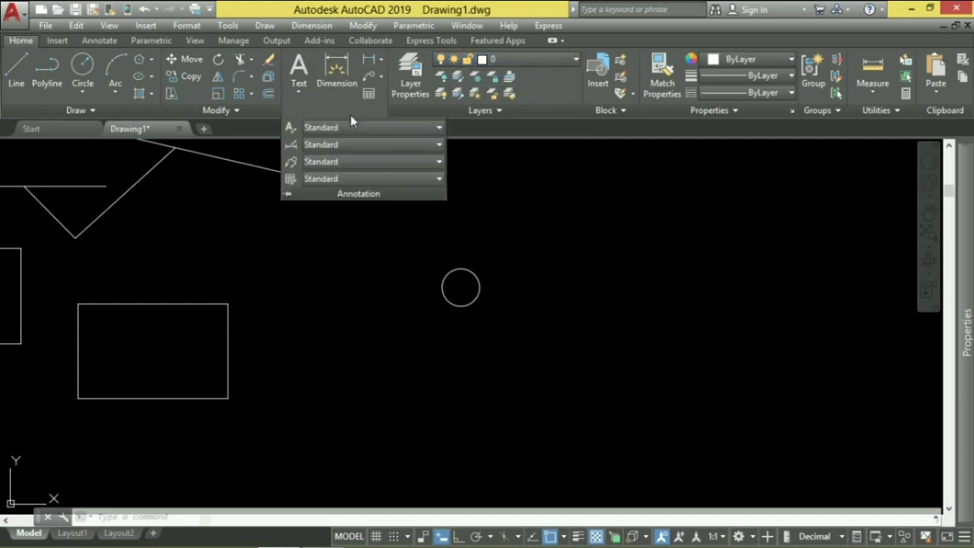
pyautogui.click(292, 127)
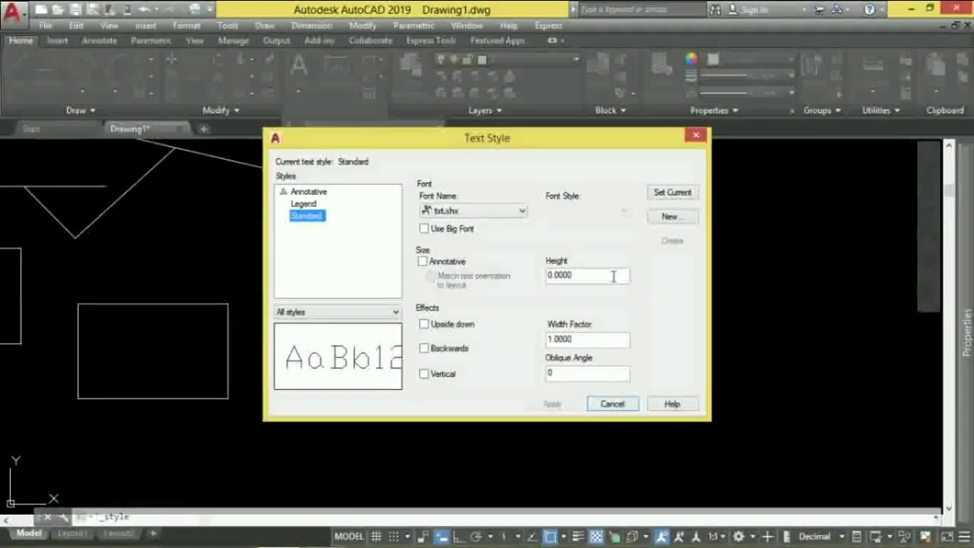
pyautogui.click(698, 136)
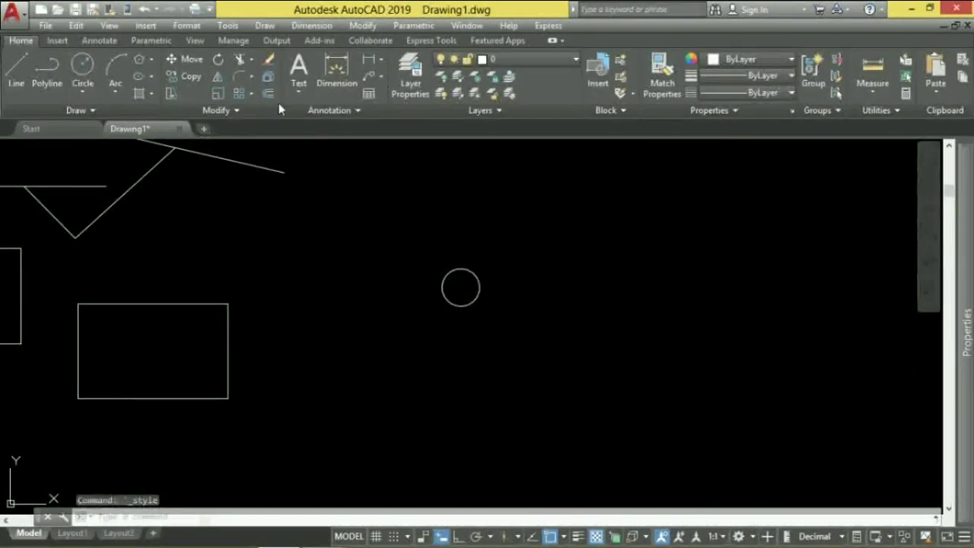
pyautogui.click(318, 115)
pyautogui.click(291, 146)
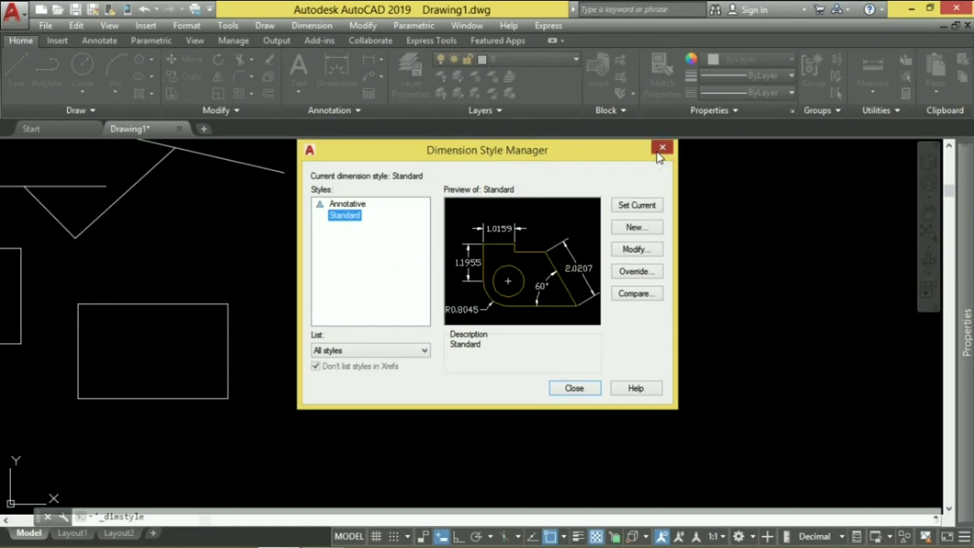
pyautogui.click(659, 151)
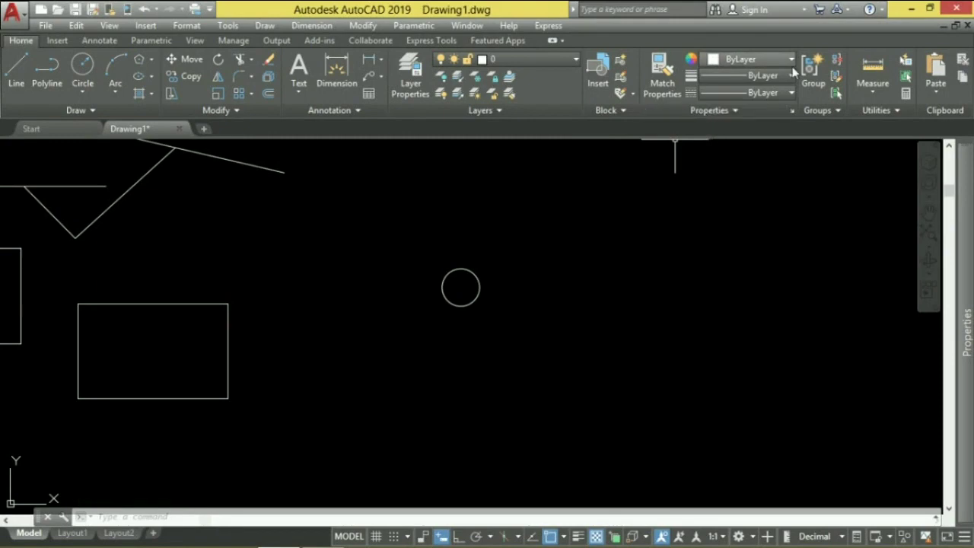
pyautogui.click(742, 110)
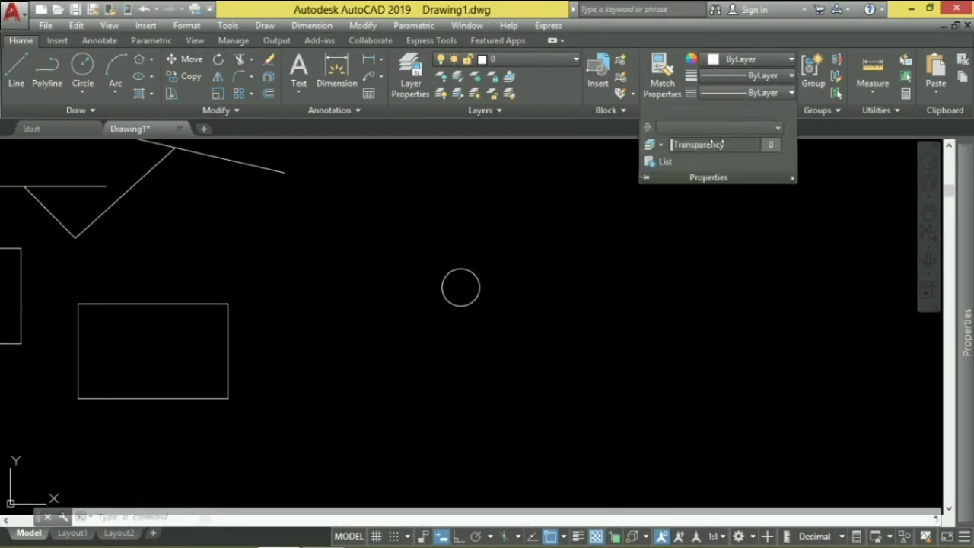
pyautogui.click(663, 292)
pyautogui.click(635, 305)
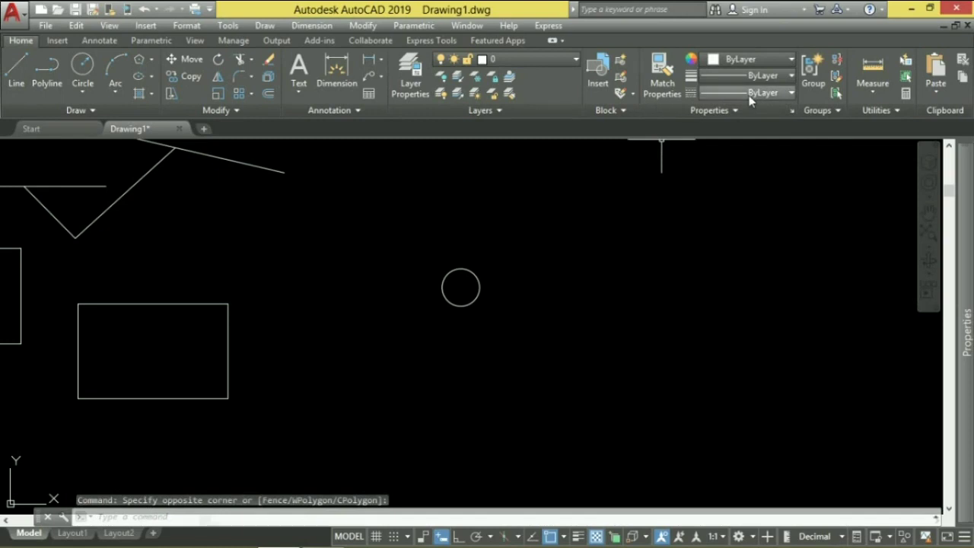
# Step: Select the lower rectangle, look over the object colour choices without applying one, and clear the selection
pyautogui.click(225, 434)
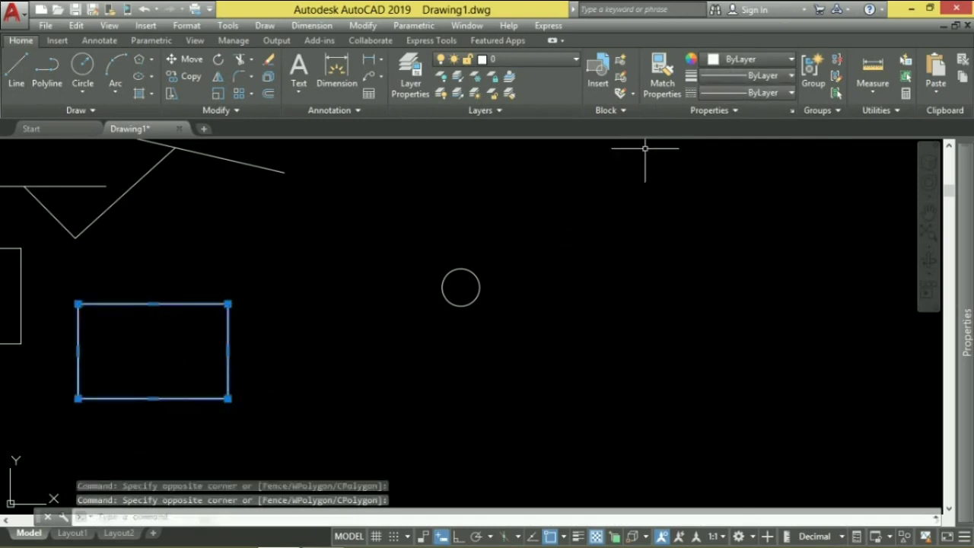
pyautogui.click(779, 69)
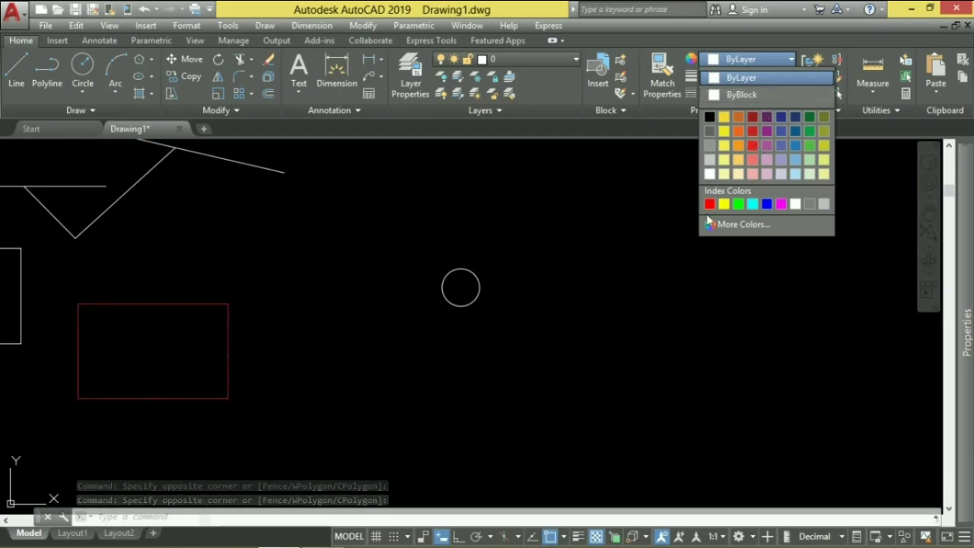
pyautogui.click(660, 229)
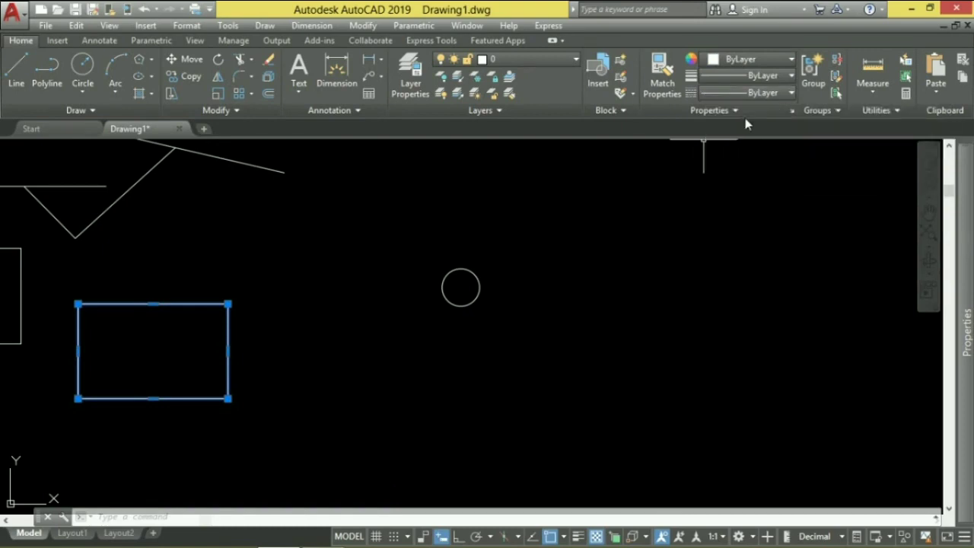
pyautogui.click(453, 219)
pyautogui.press('Escape')
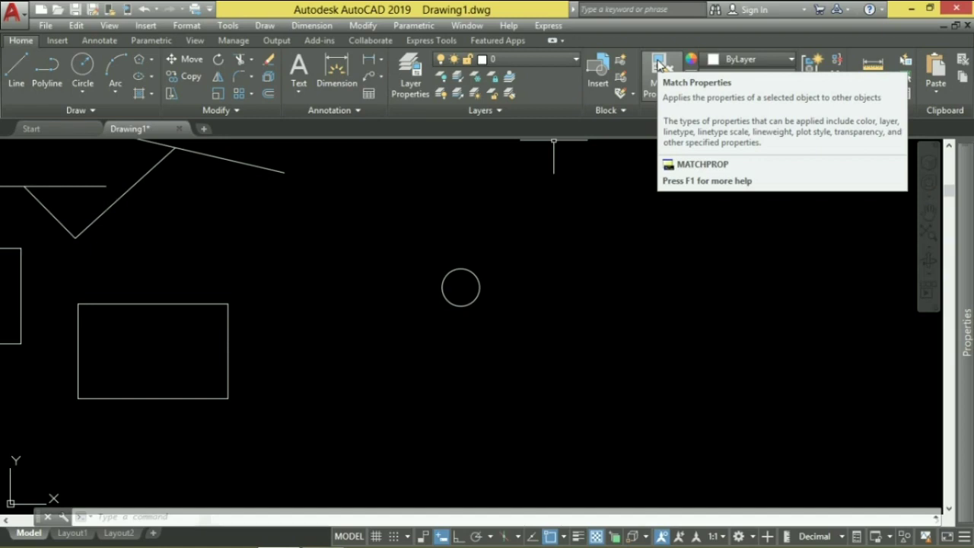
# Step: Start the Match Properties command up to the choice of a source object
pyautogui.scroll(-2, 458, 293)
pyautogui.scroll(2, 602, 302)
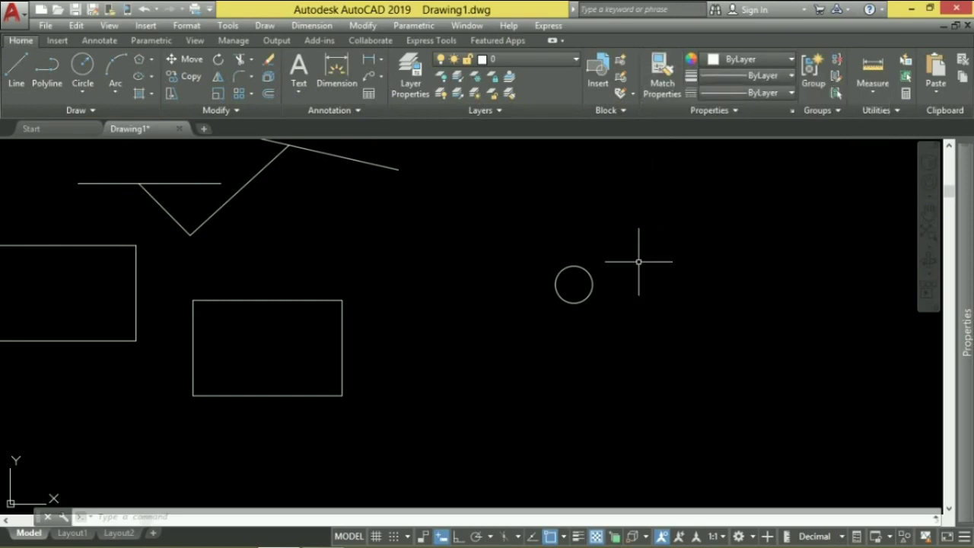
pyautogui.write('MA')
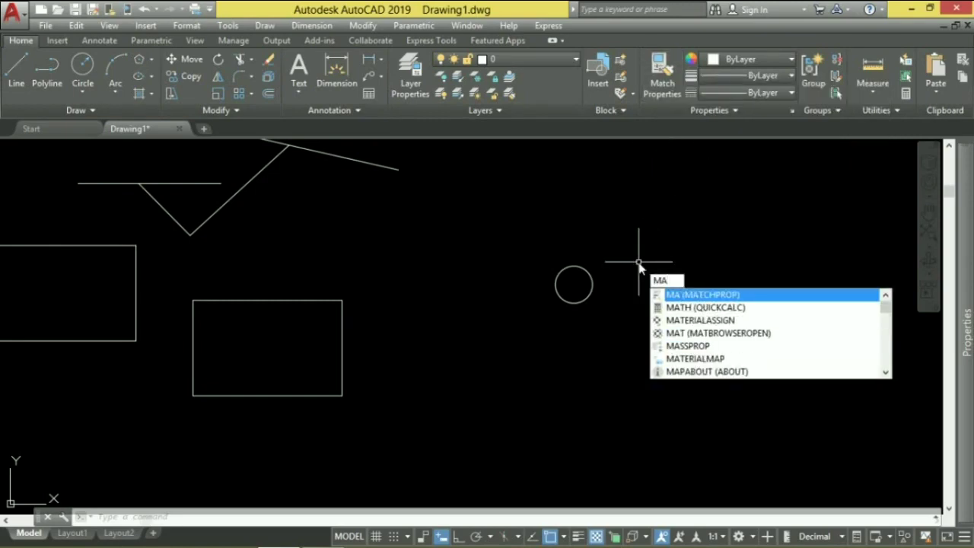
pyautogui.press('Escape')
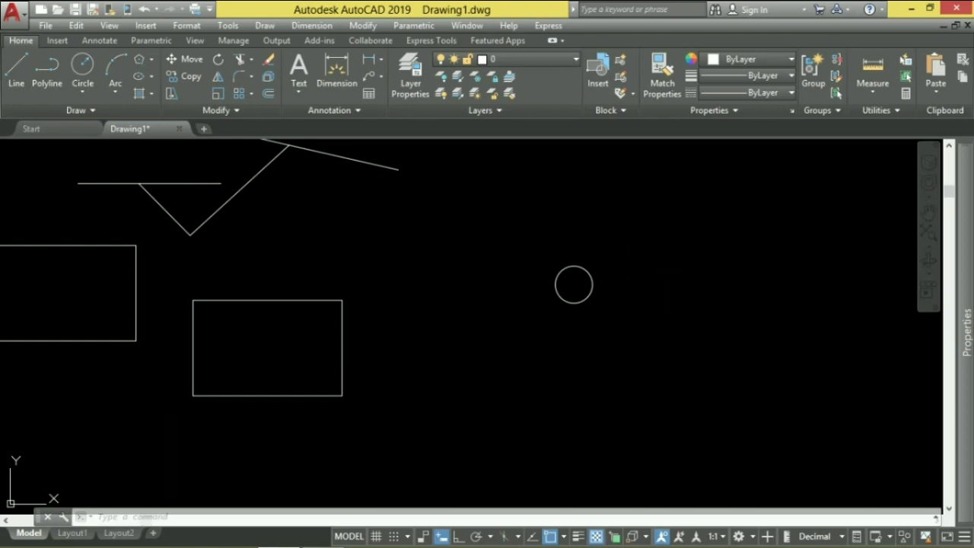
pyautogui.write('MA')
pyautogui.press('Return')
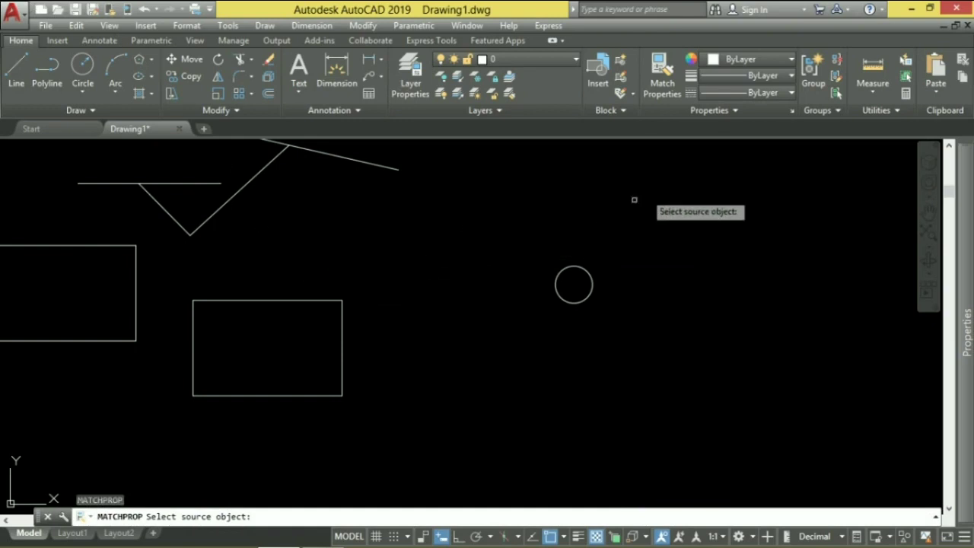
# Step: Start and cancel an area measurement, and bring up the choice of measuring tools again
pyautogui.click(871, 85)
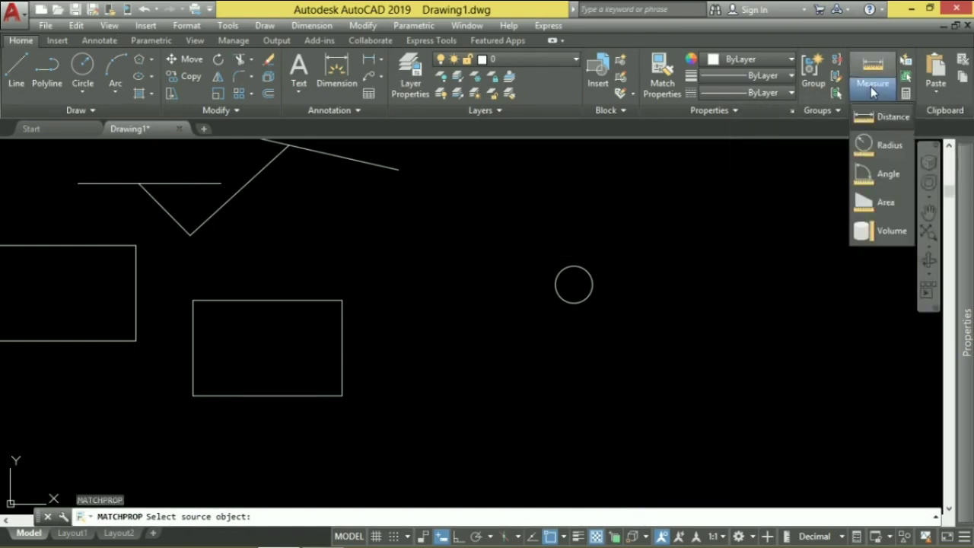
pyautogui.click(870, 207)
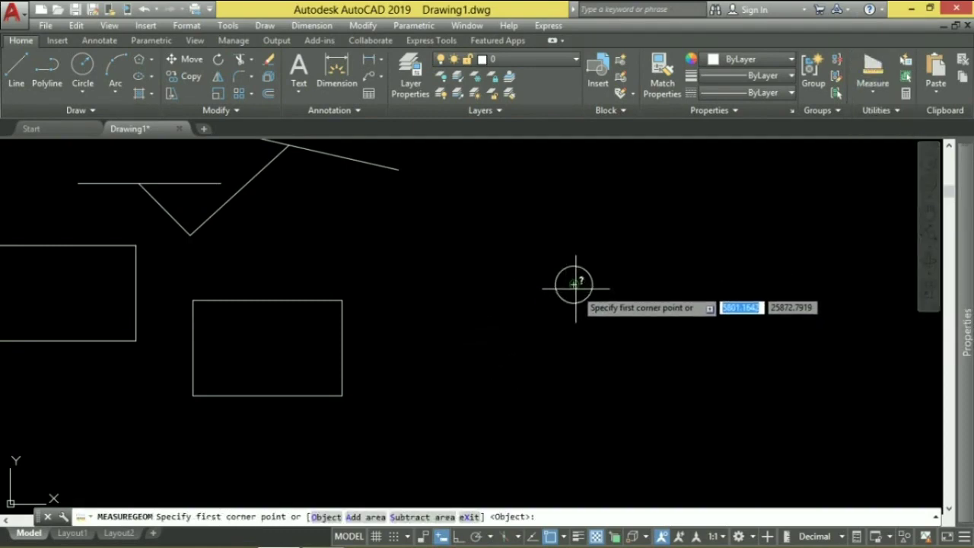
pyautogui.press('Escape')
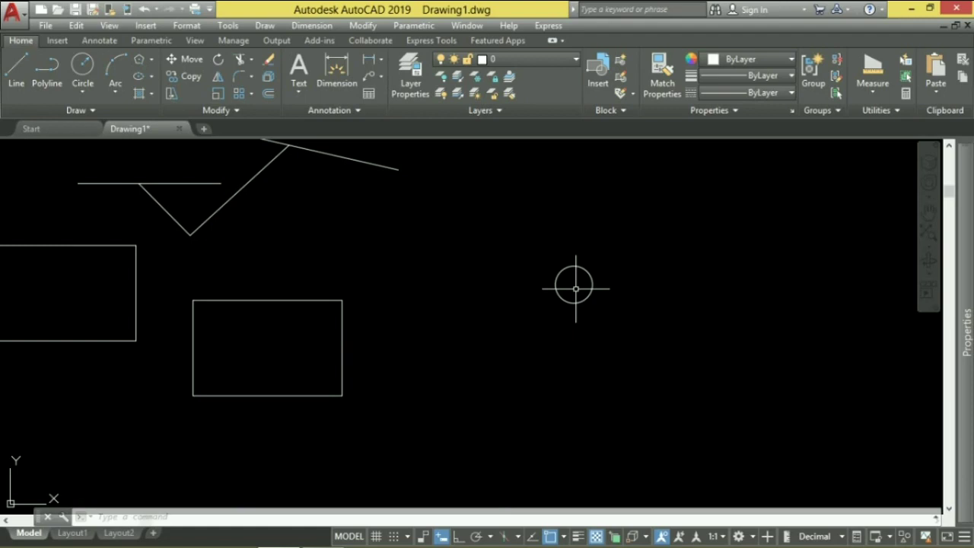
pyautogui.click(868, 90)
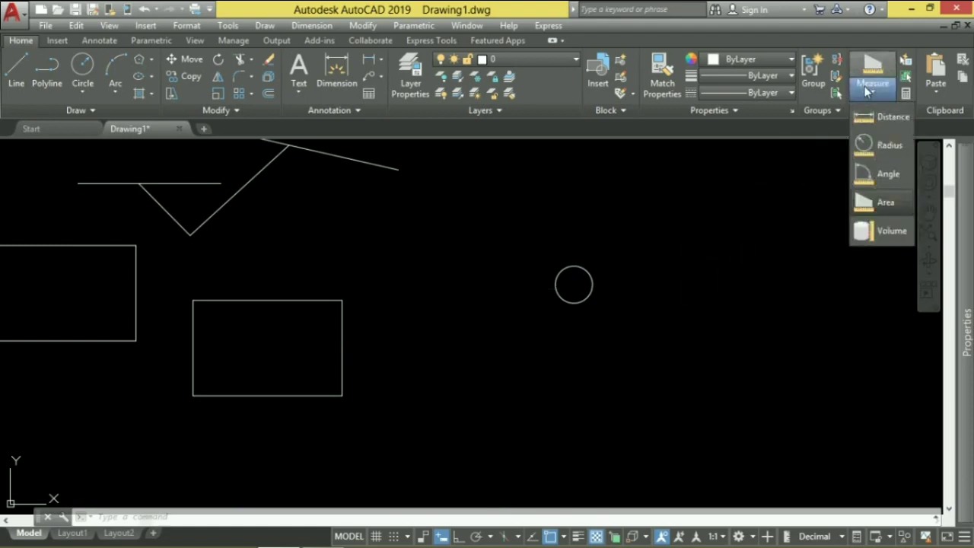